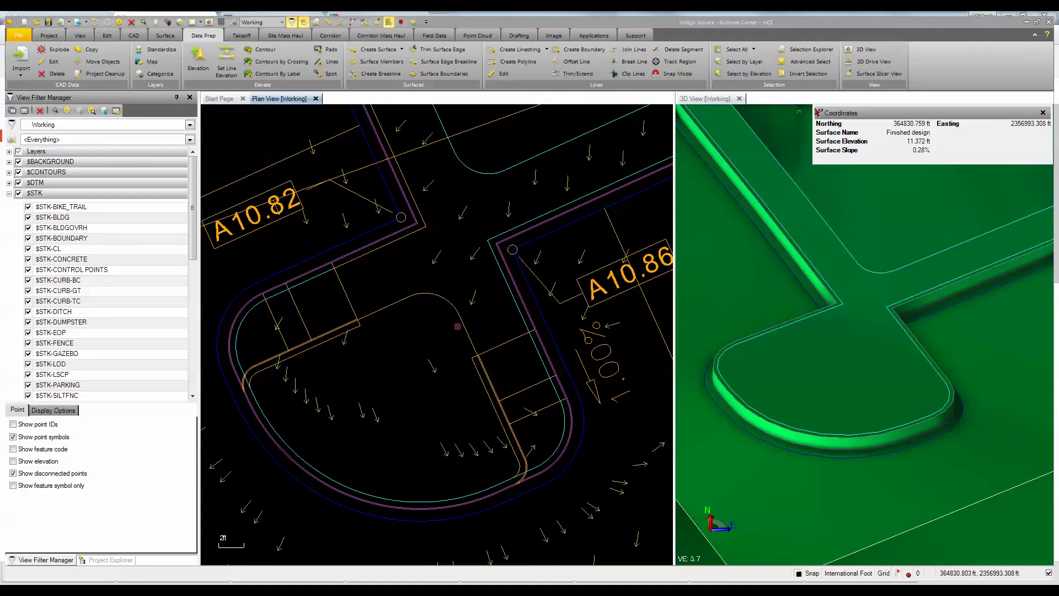
# - Select the island sidewalk linestring and launch Data Prep > Elevate Lines on it
pyautogui.click(449, 304)
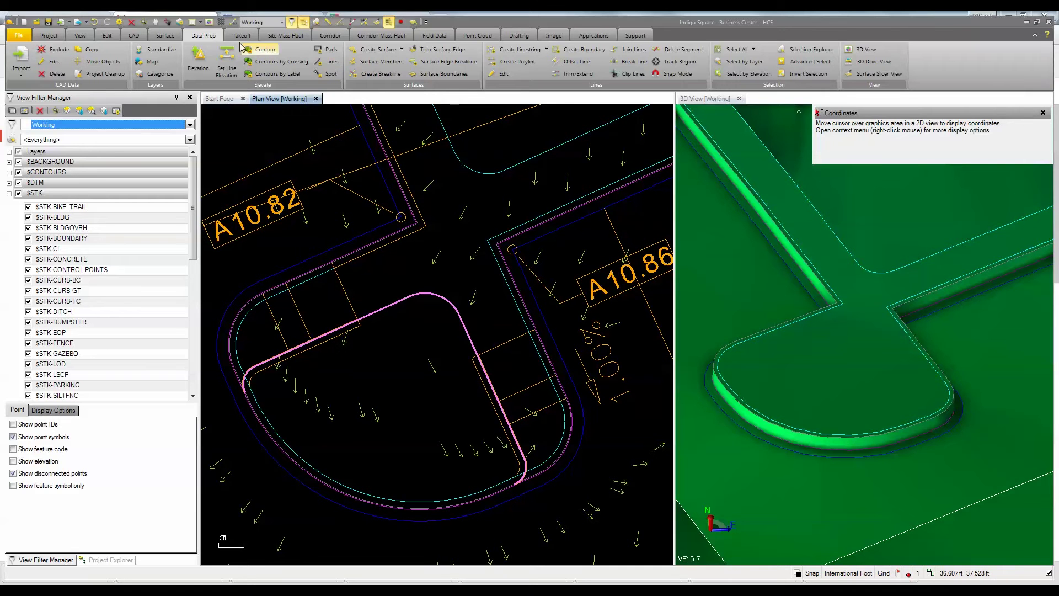
pyautogui.click(331, 62)
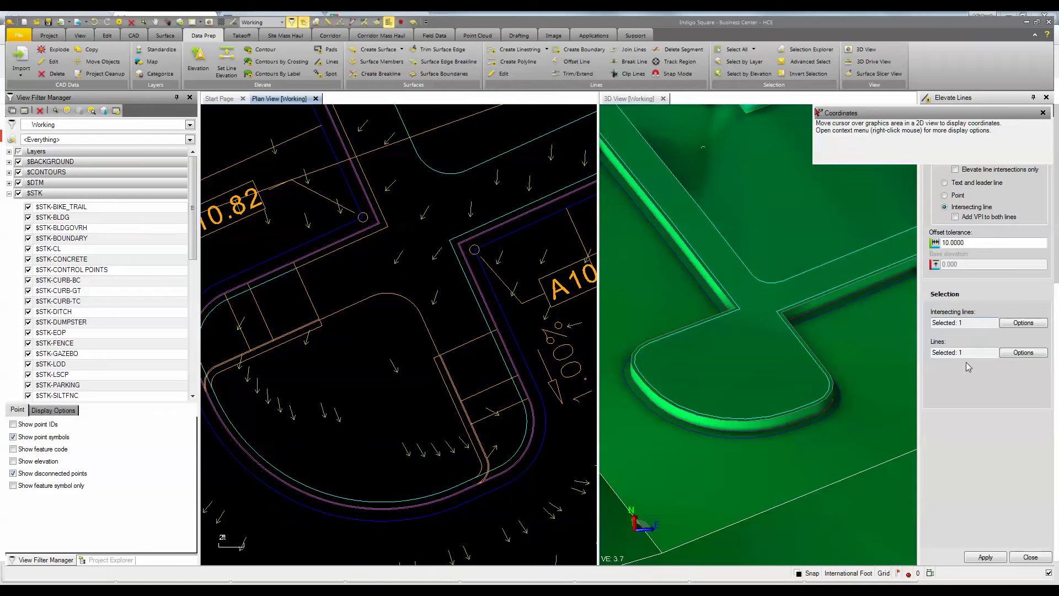
# - Pick the outer curb line as the first intersecting line
pyautogui.click(970, 324)
pyautogui.scroll(5, 468, 495)
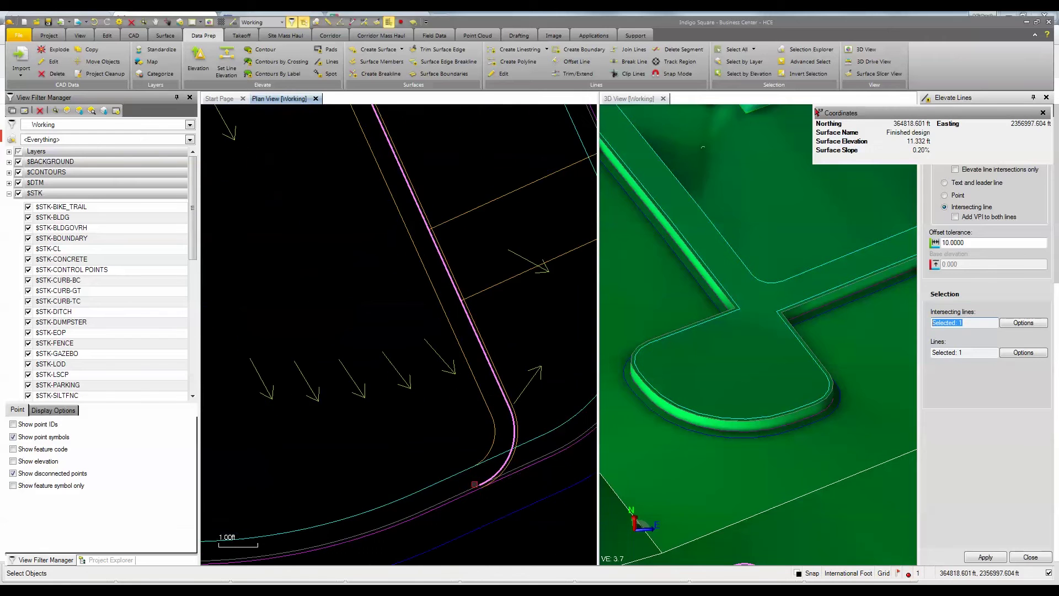
pyautogui.scroll(2, 468, 494)
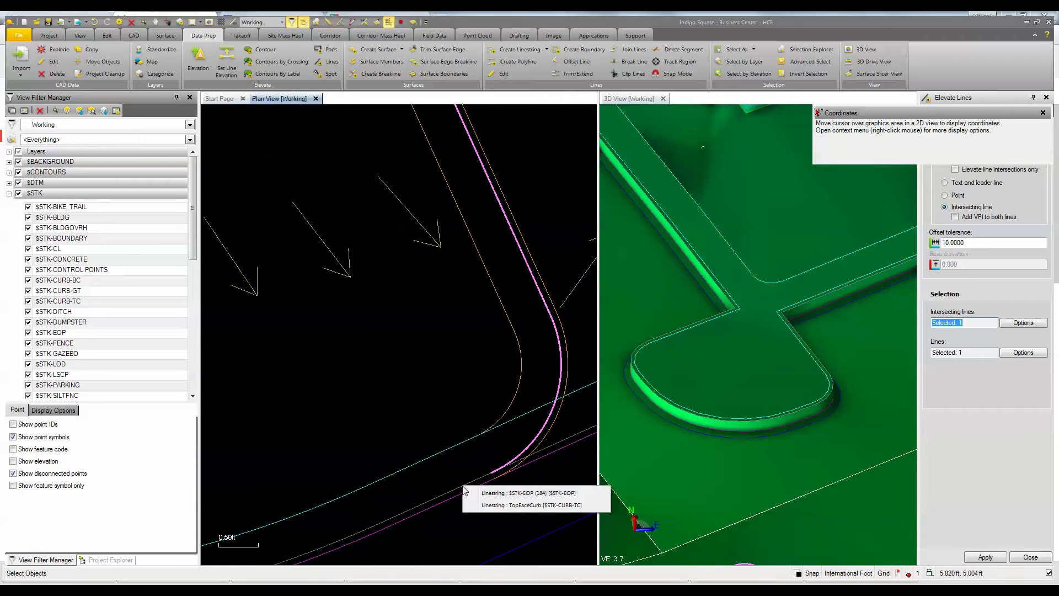
pyautogui.click(484, 478)
pyautogui.scroll(-6, 487, 477)
pyautogui.moveTo(417, 461); pyautogui.dragTo(442, 449, button='middle')
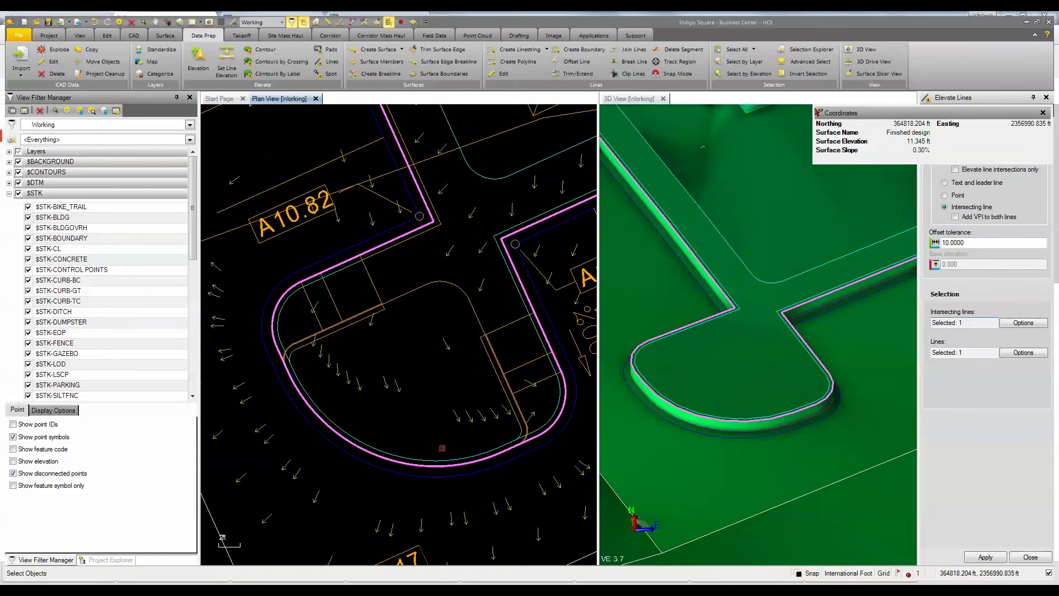
# - Add the inner curb line as the second intersecting line and apply the elevation
pyautogui.click(975, 352)
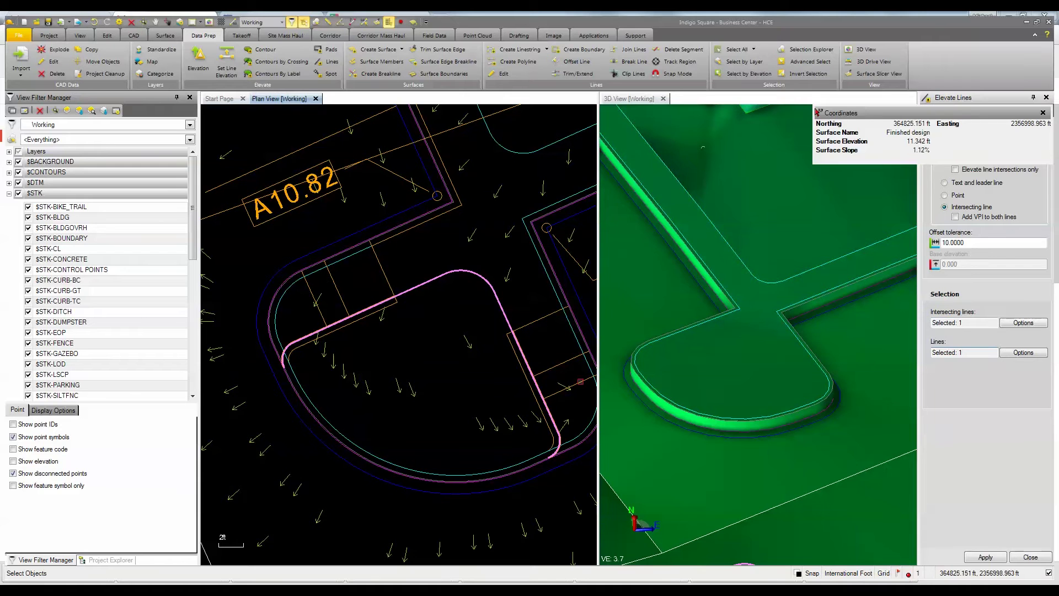
pyautogui.click(974, 321)
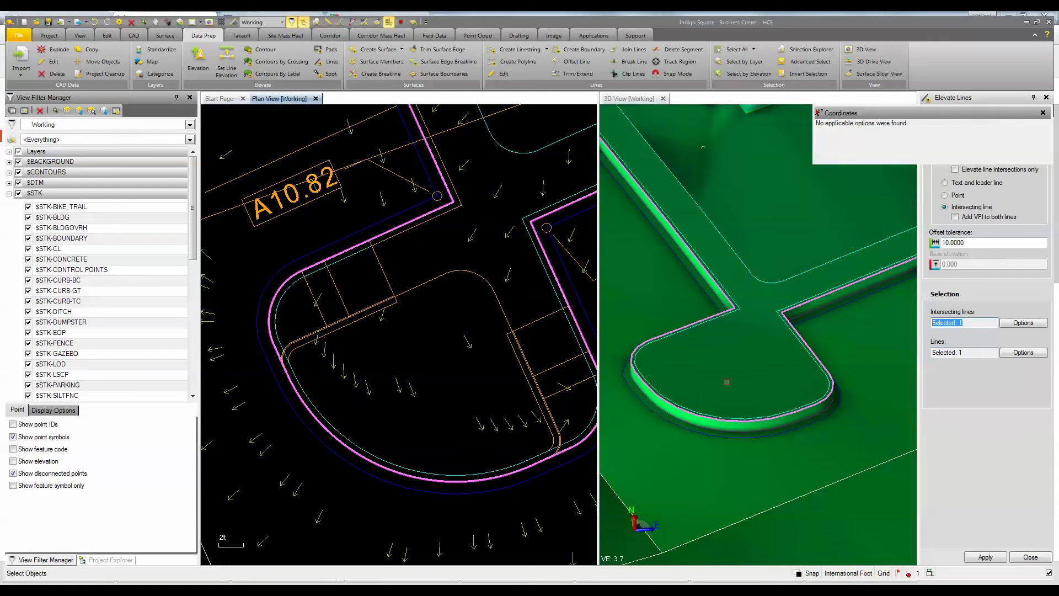
pyautogui.scroll(3, 541, 441)
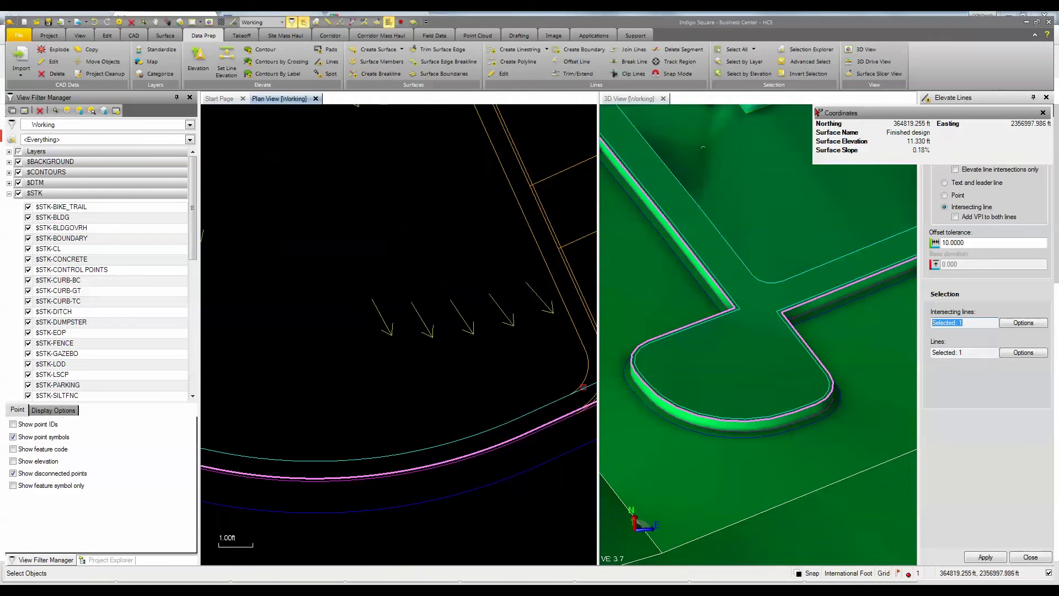
pyautogui.click(587, 386)
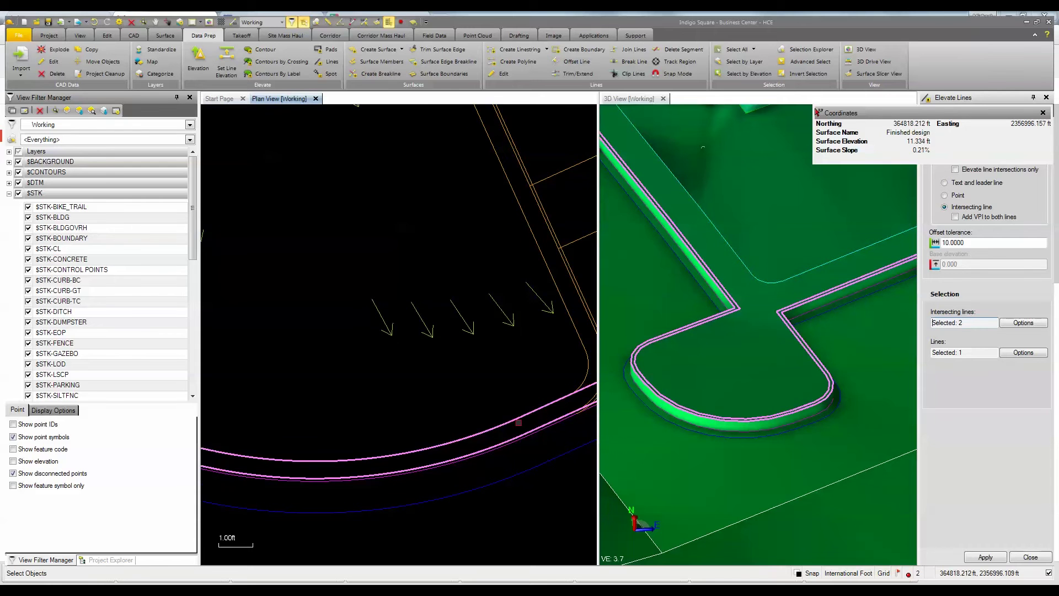
pyautogui.scroll(-4, 449, 456)
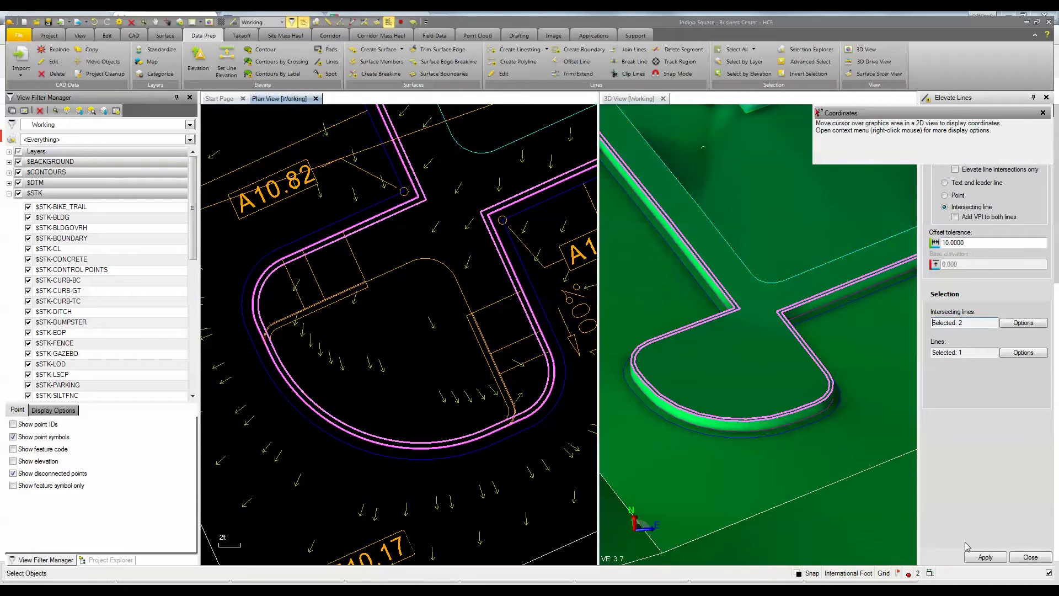
pyautogui.click(985, 558)
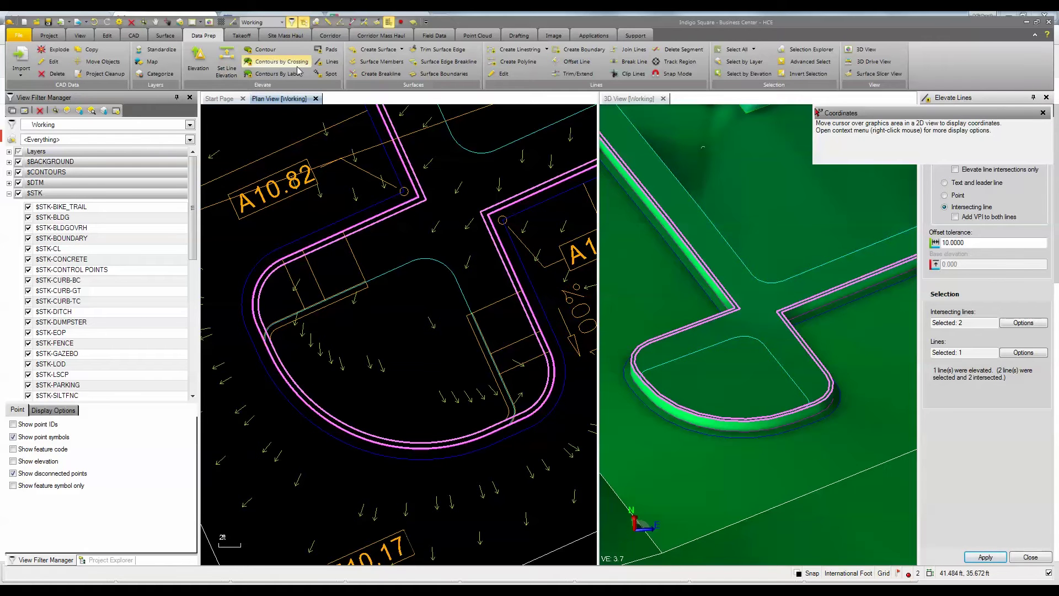
# - Open the $STK-SW (014) sidewalk linestring in Edit Linestring to show its vertical profile
pyautogui.click(503, 74)
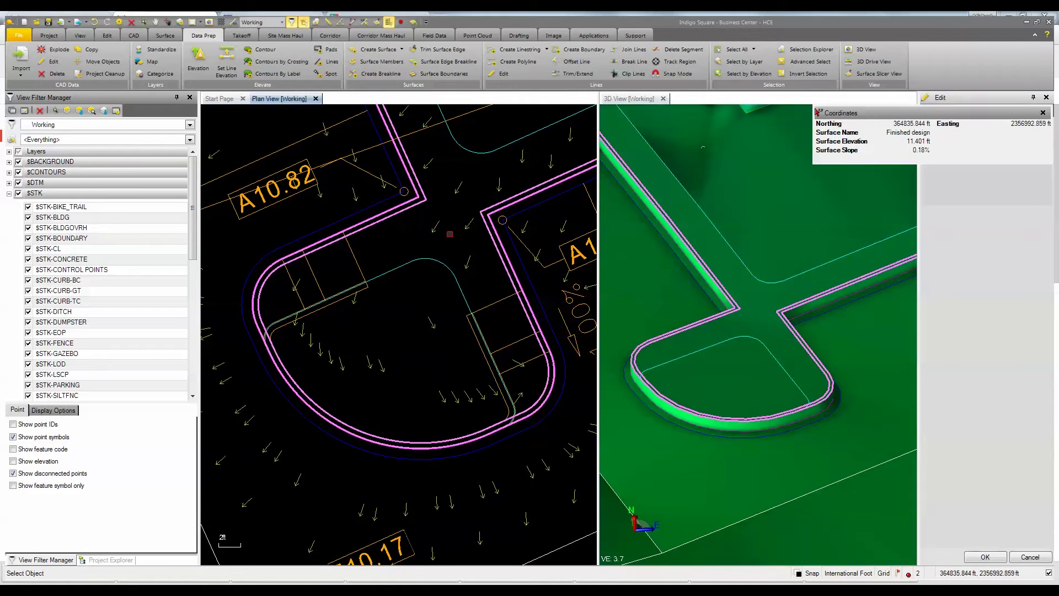
pyautogui.click(454, 277)
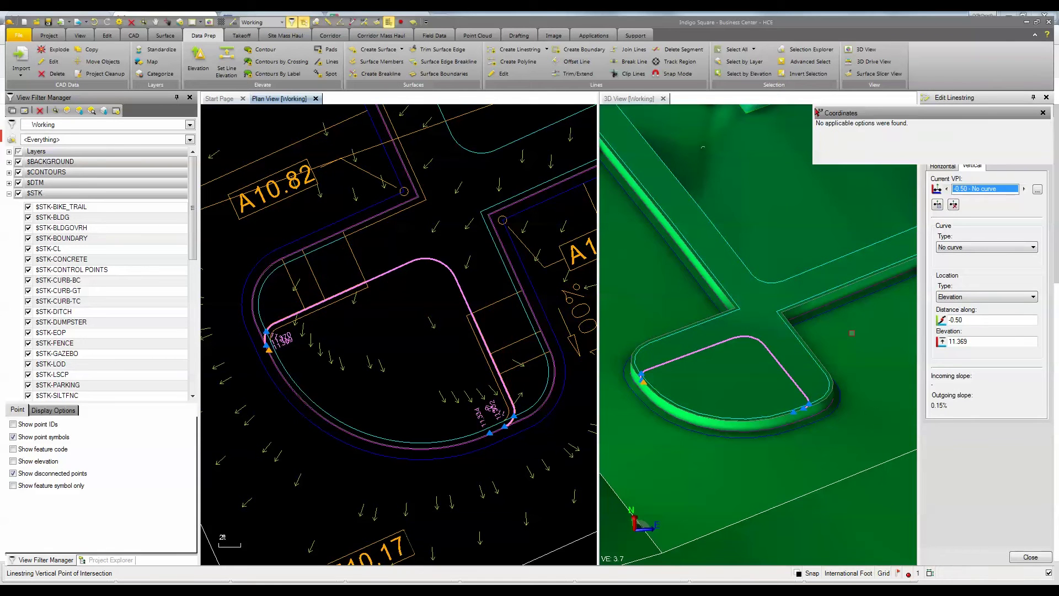
pyautogui.moveTo(817, 111); pyautogui.dragTo(742, 126)
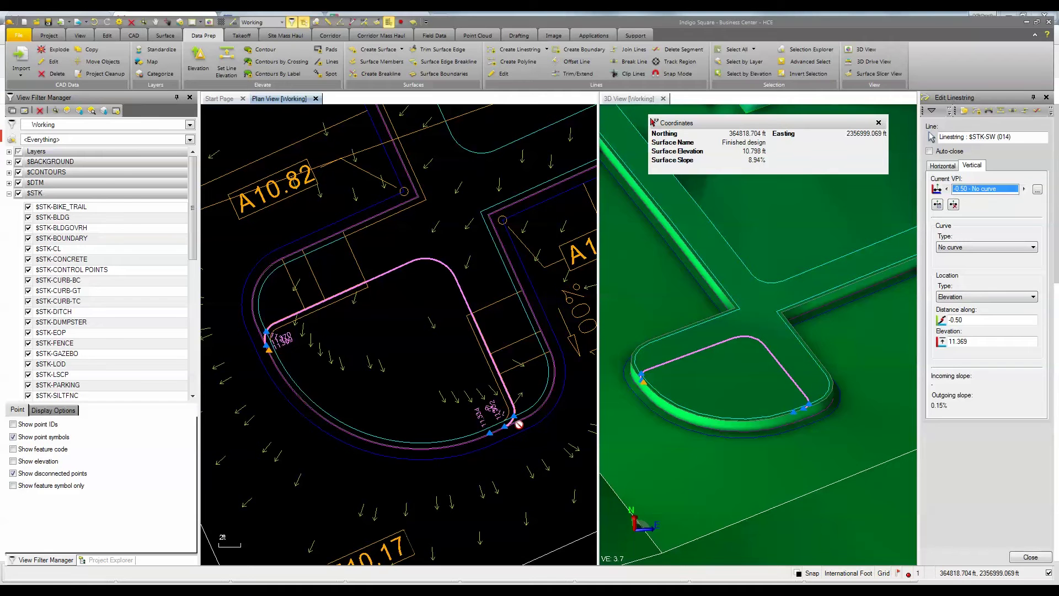
pyautogui.scroll(2, 517, 424)
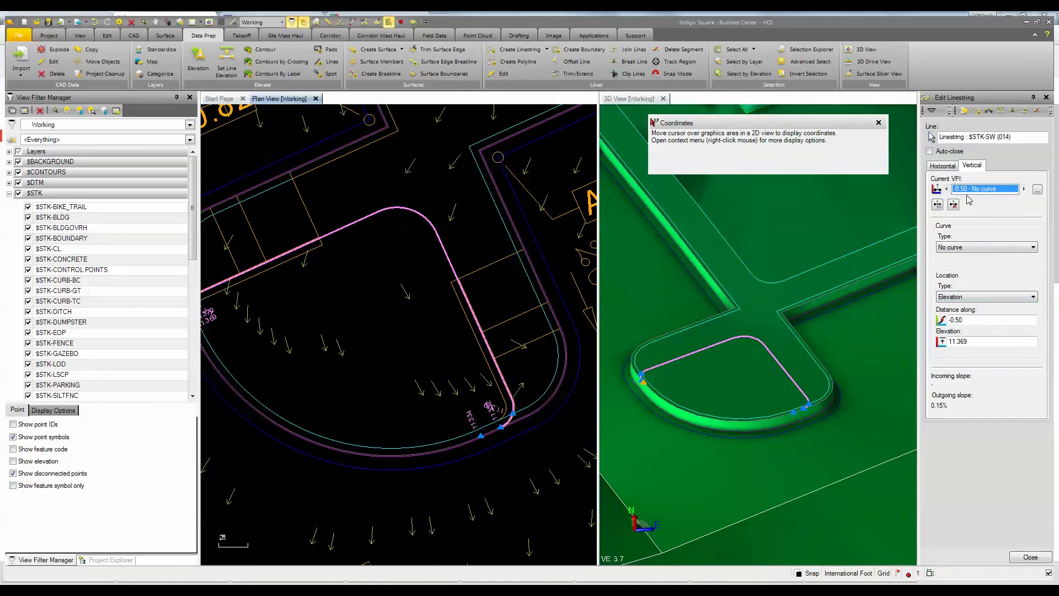
# - Start a new VPI located by Offset slope from TopBackCurb at 2.00% cross slope
pyautogui.click(937, 205)
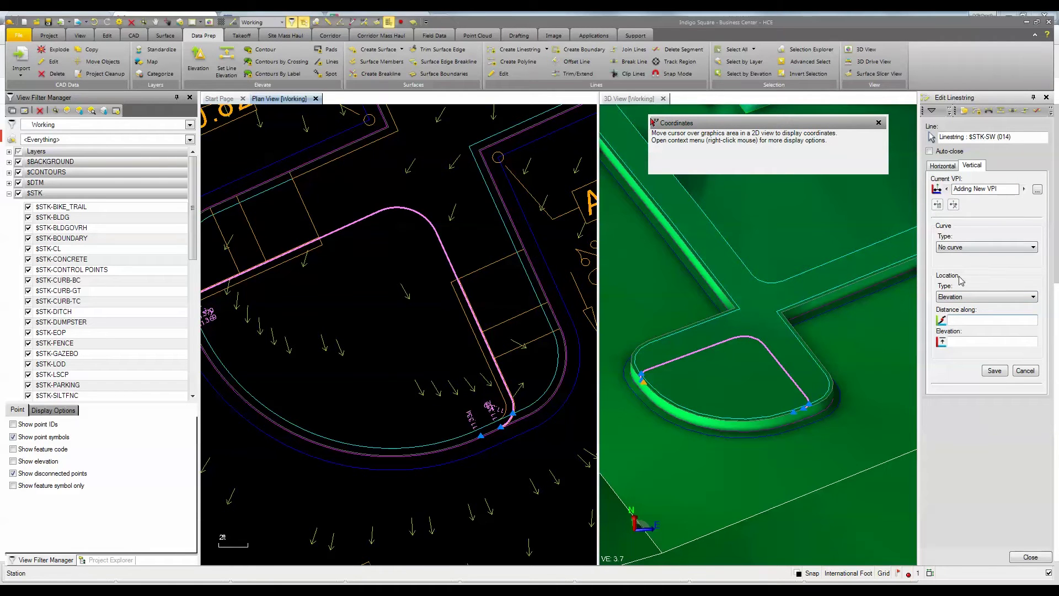
pyautogui.click(957, 296)
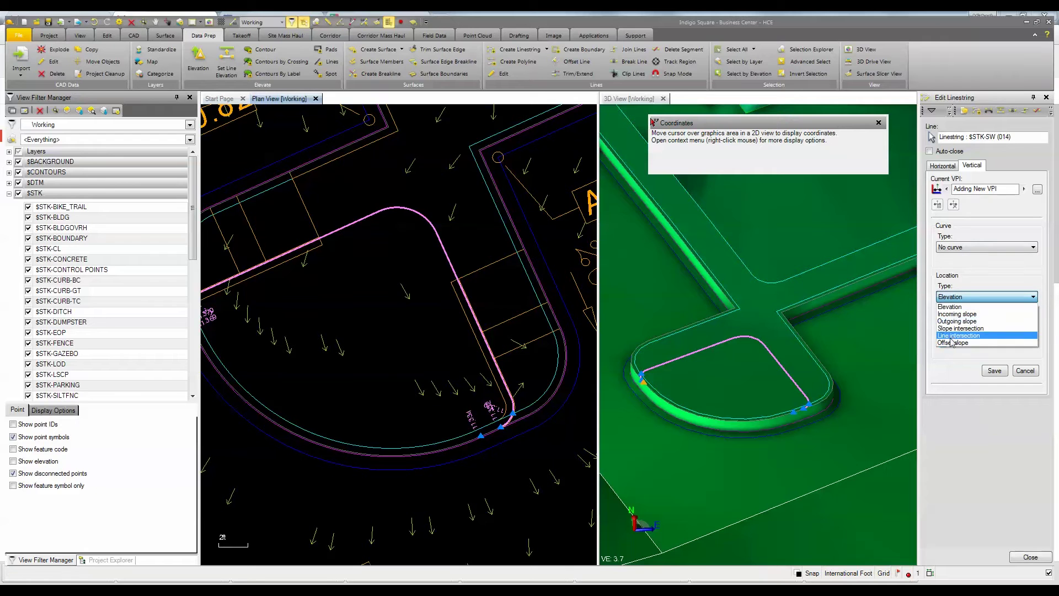
pyautogui.click(953, 342)
pyautogui.click(959, 321)
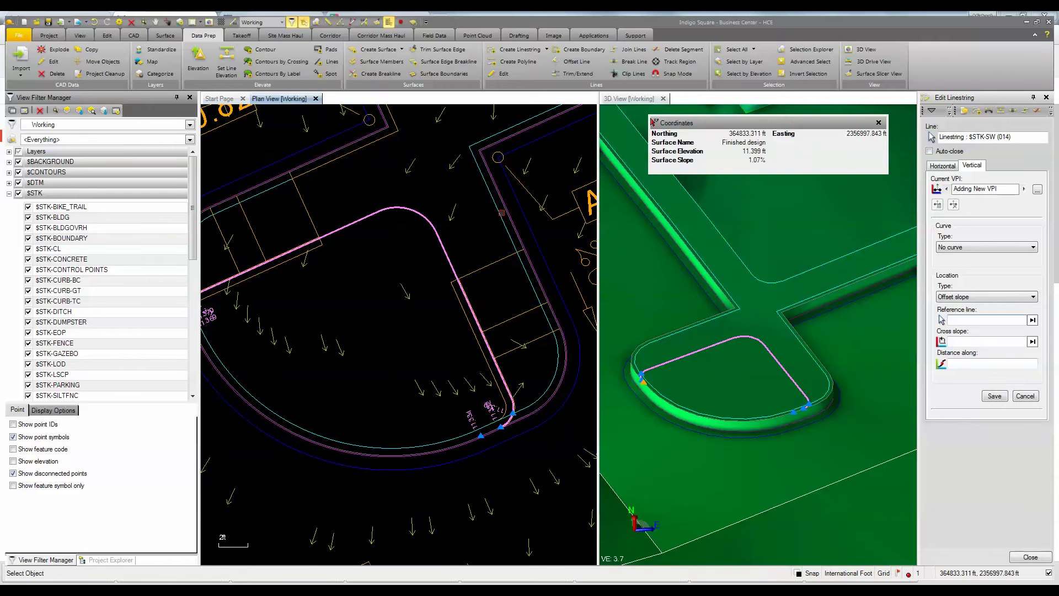
pyautogui.click(502, 212)
pyautogui.click(515, 220)
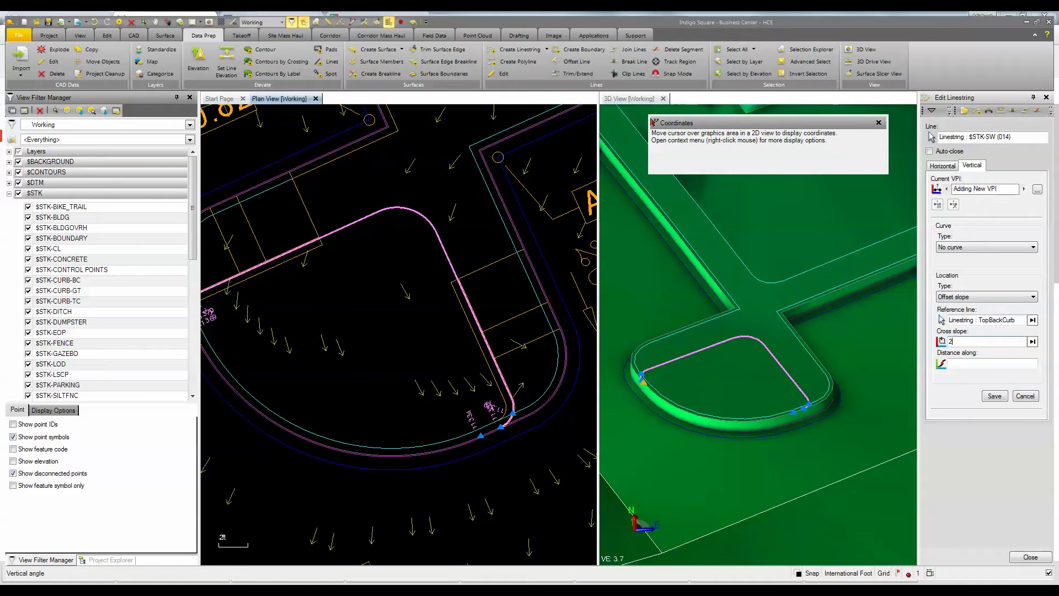
pyautogui.click(967, 359)
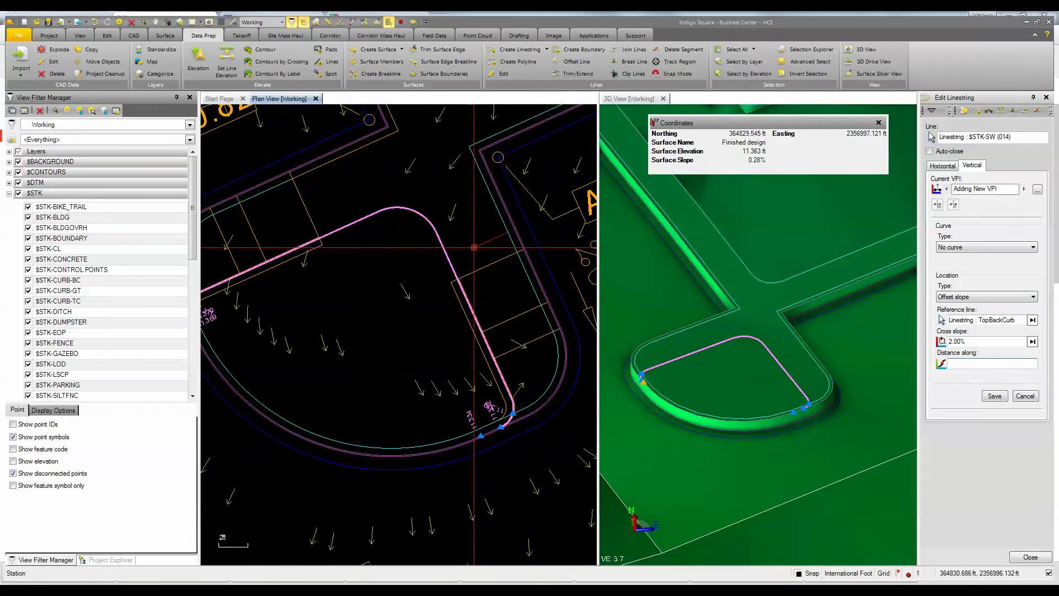
# - Place 2% cross-slope VPIs at four stations along the sidewalk and close the editor
pyautogui.click(458, 279)
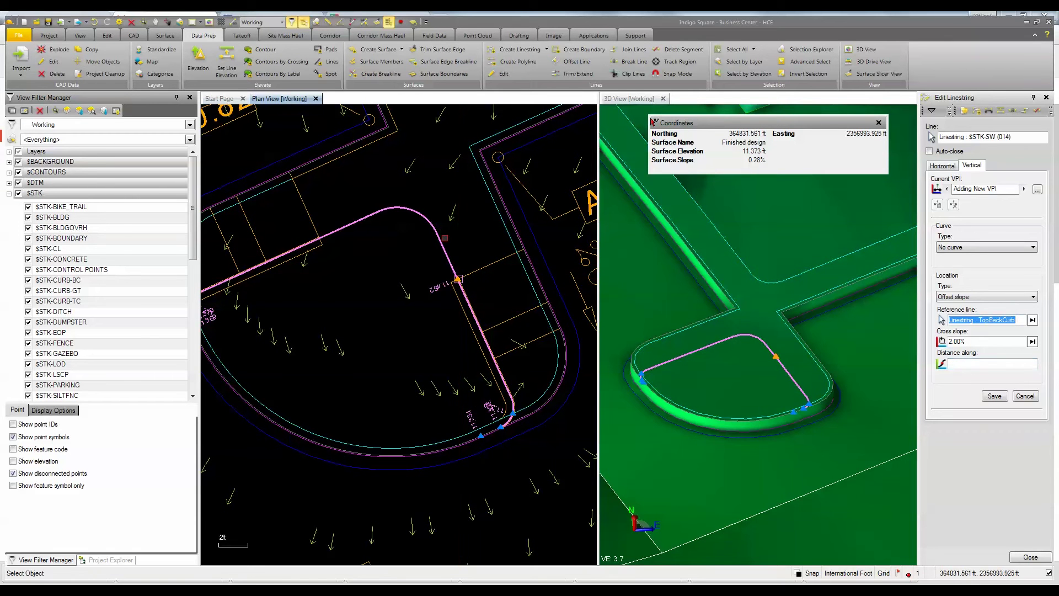
pyautogui.click(966, 364)
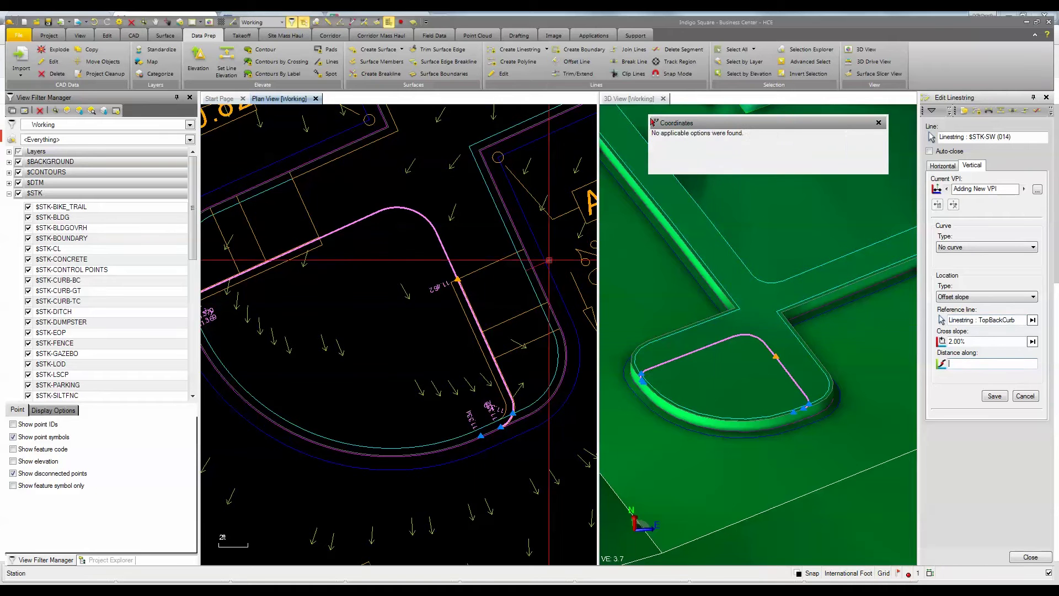
pyautogui.click(437, 233)
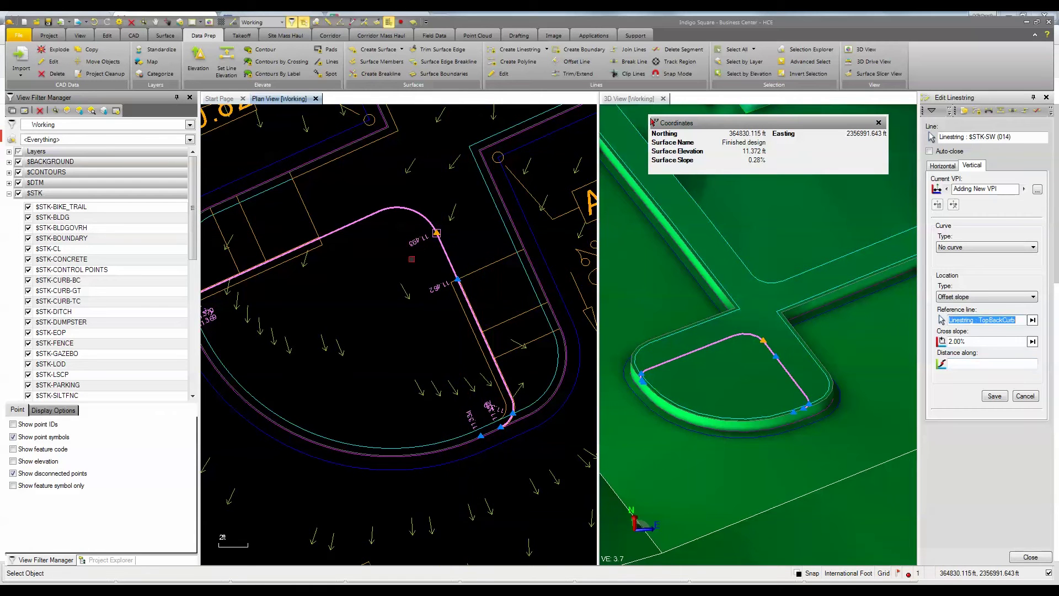
pyautogui.moveTo(381, 269); pyautogui.dragTo(428, 295, button='middle')
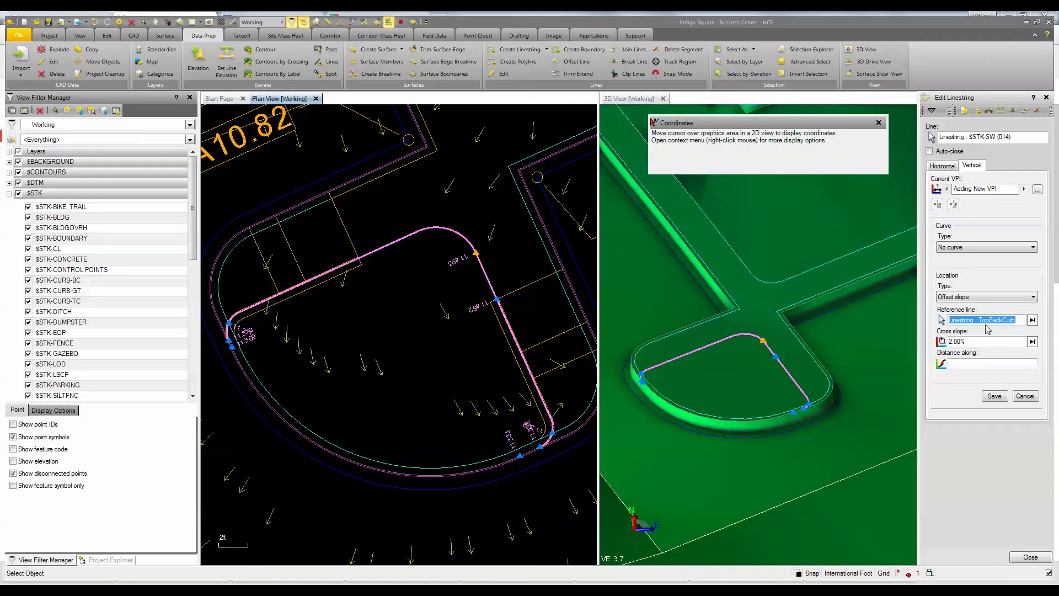
pyautogui.press('Tab')
pyautogui.press('Tab')
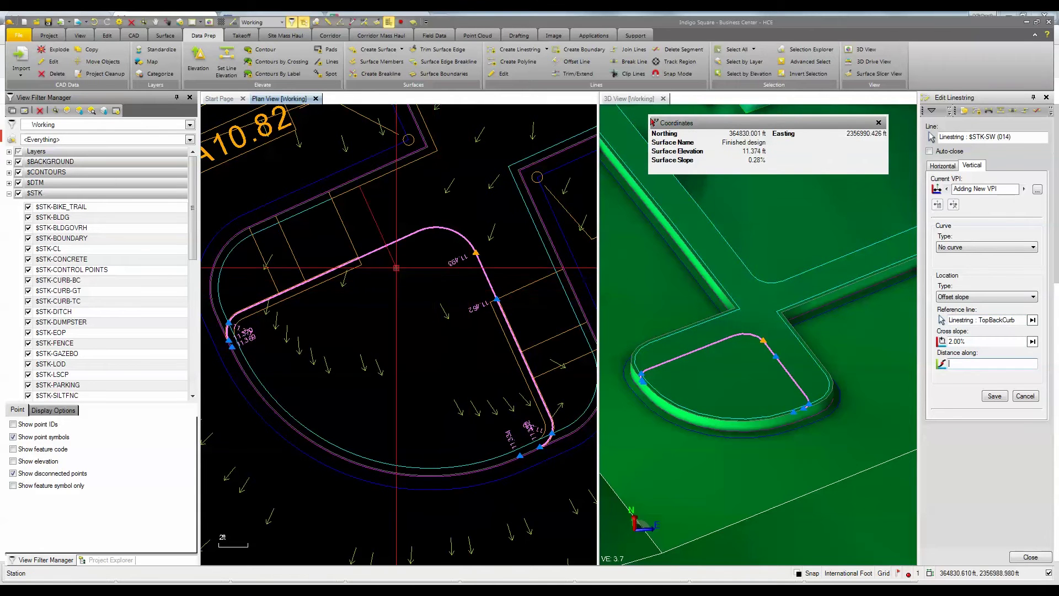
pyautogui.click(359, 258)
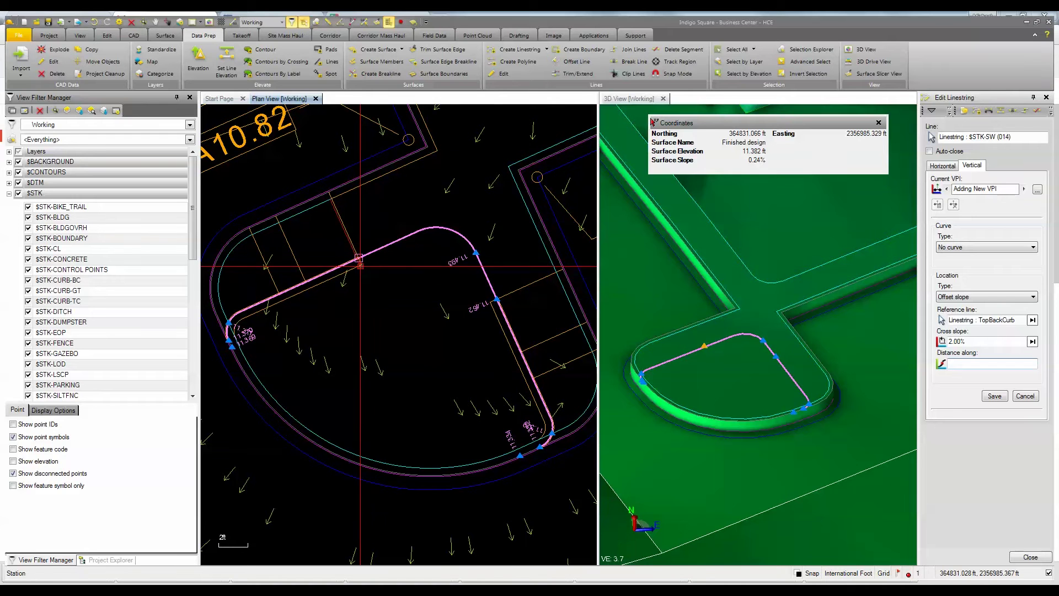
pyautogui.press('Tab')
pyautogui.press('Tab')
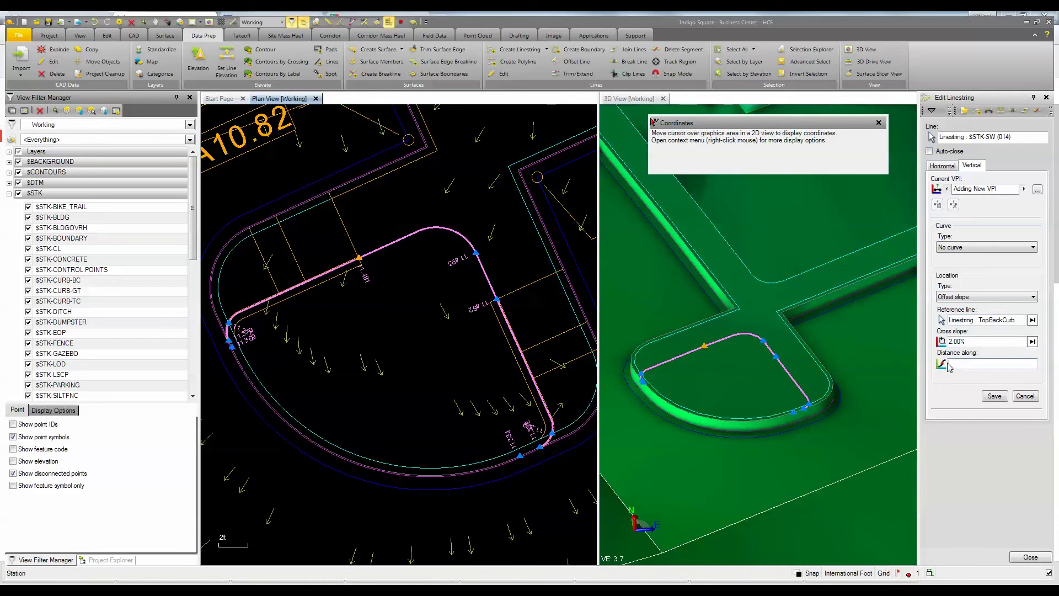
pyautogui.click(418, 230)
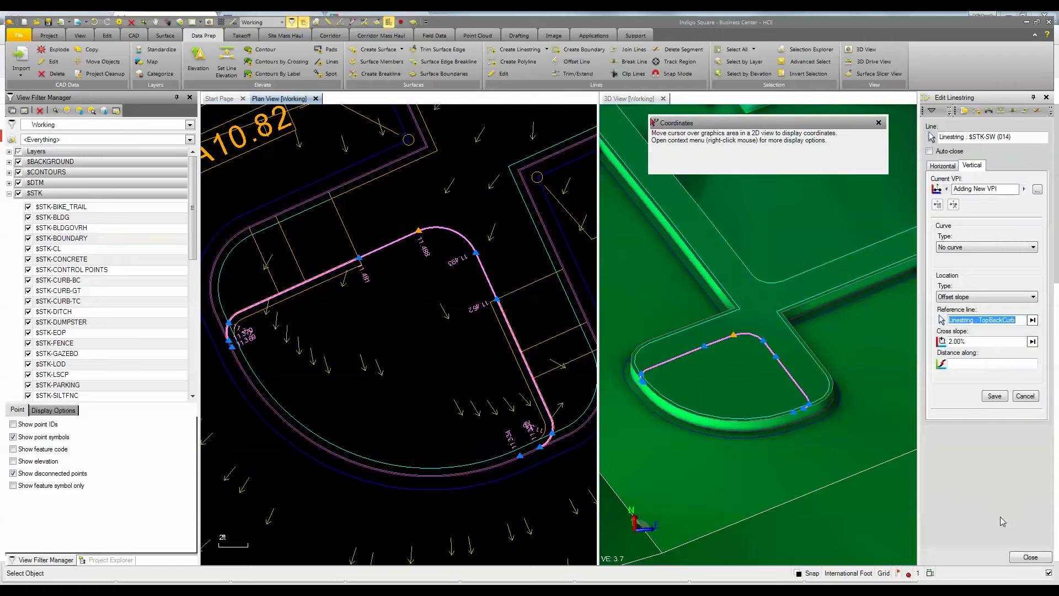
pyautogui.click(1027, 554)
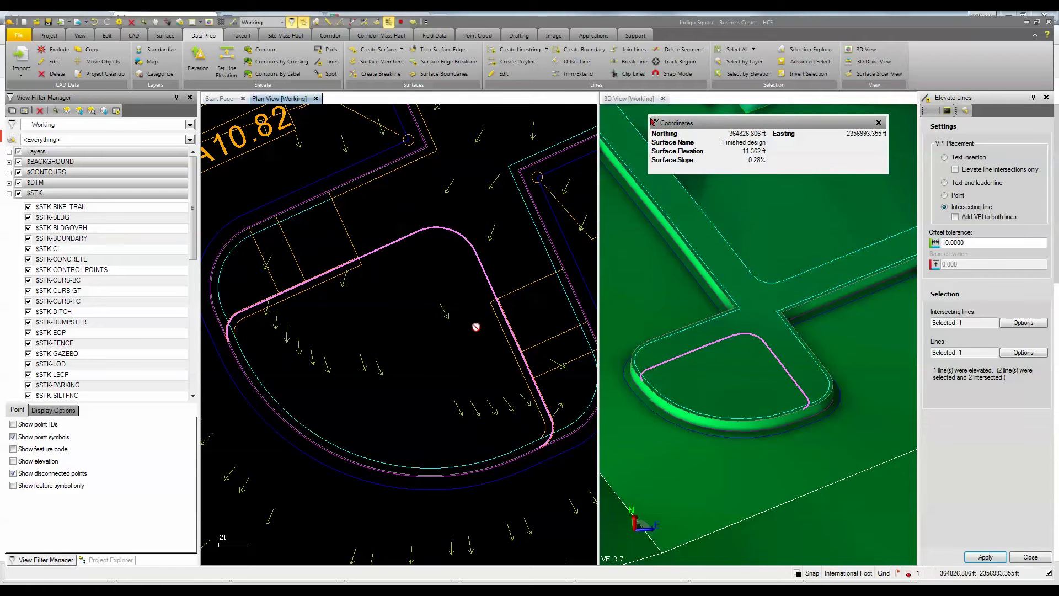
# - Add the remaining curb lines, including top back of curb, for three intersecting lines
pyautogui.scroll(3, 473, 323)
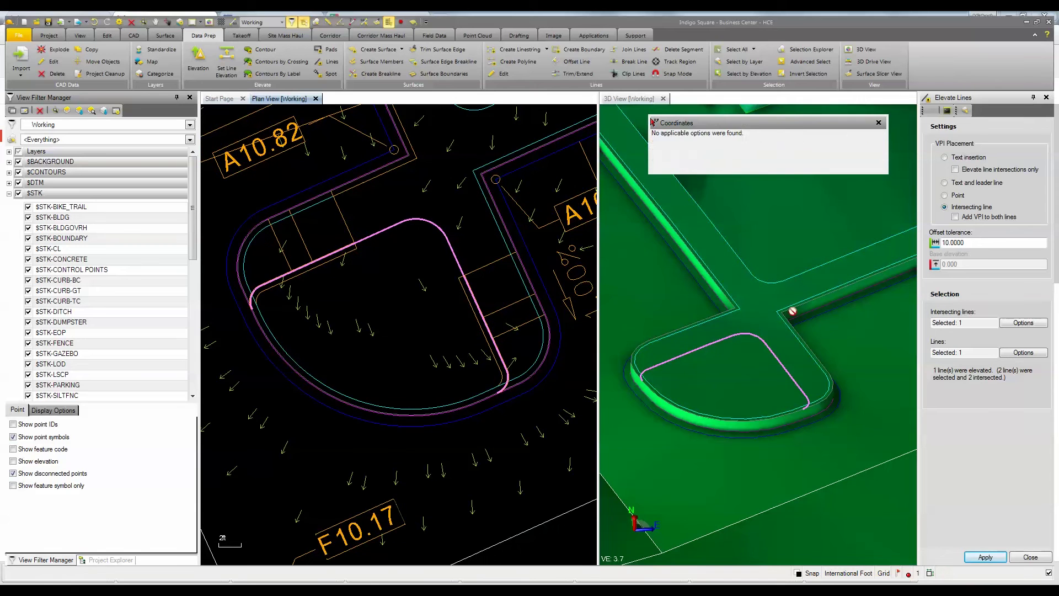
pyautogui.click(973, 324)
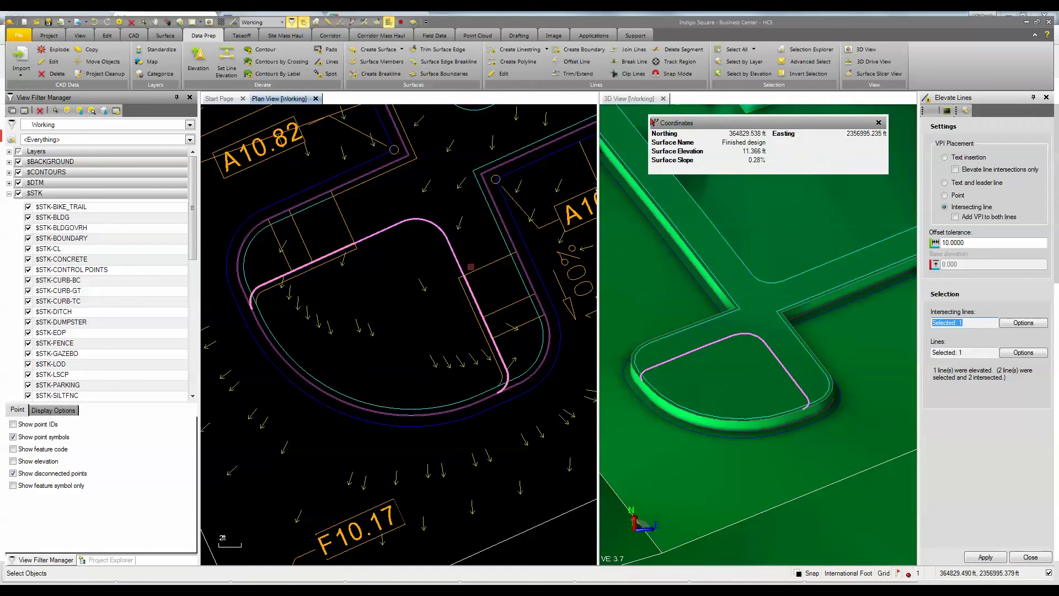
pyautogui.scroll(5, 523, 275)
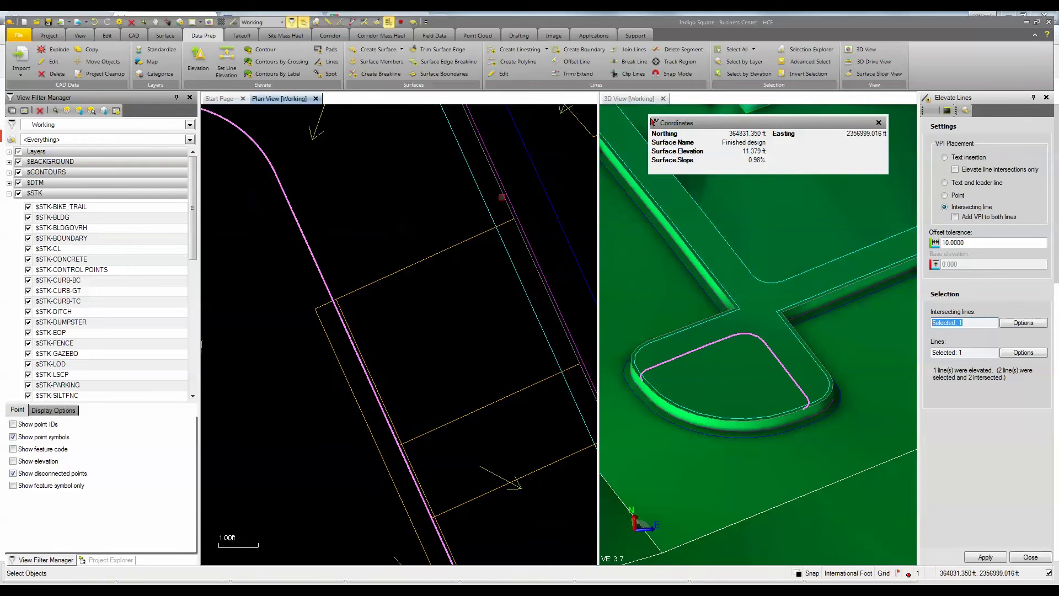
pyautogui.click(499, 213)
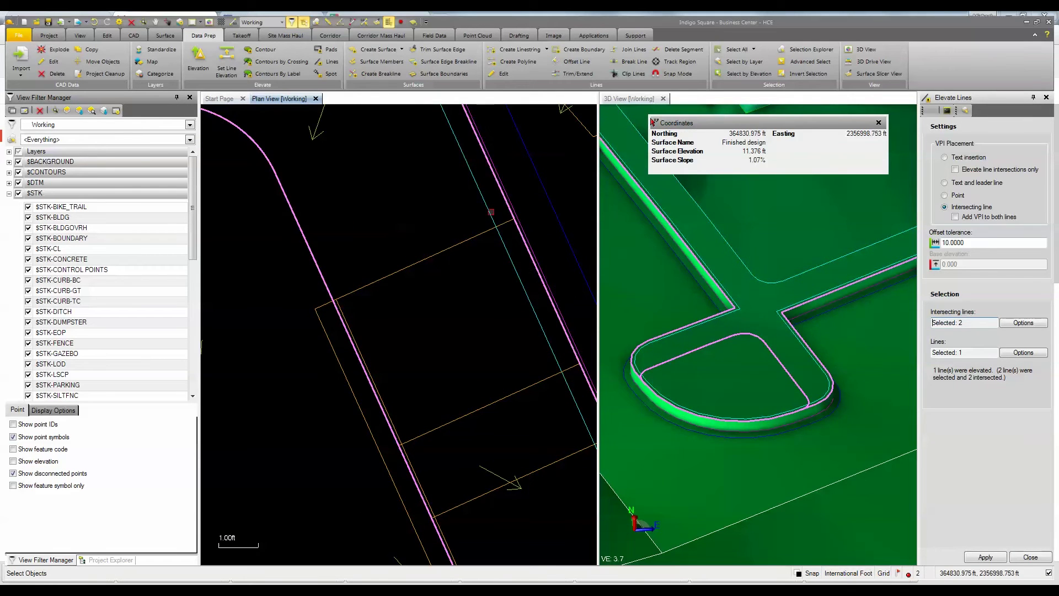
pyautogui.click(511, 238)
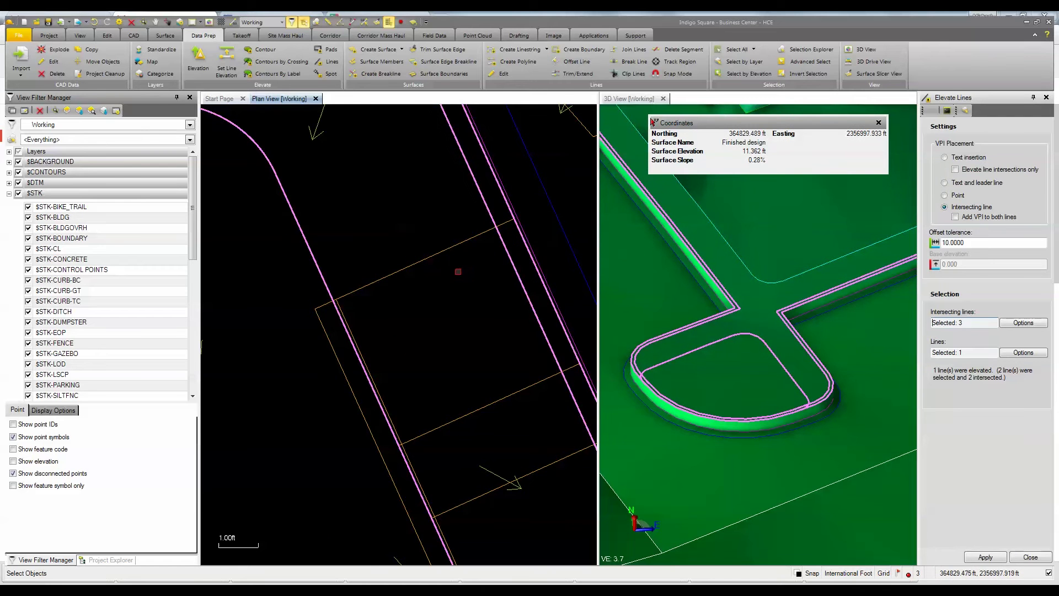
pyautogui.scroll(-8, 449, 333)
pyautogui.press('Return')
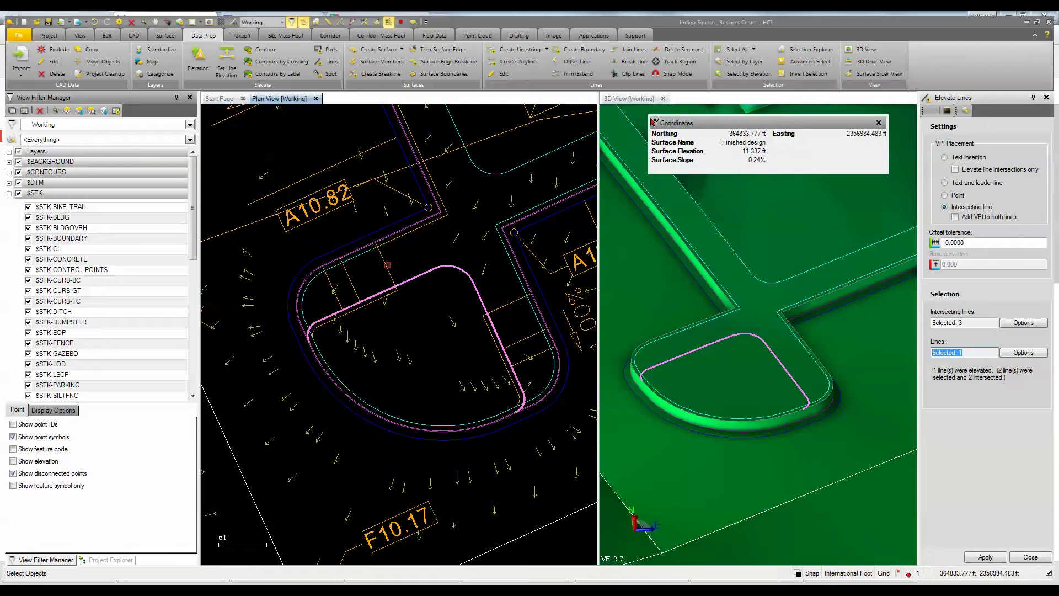
# - Pick the two crosswalk edge lines to elevate, dropping the extra line
pyautogui.click(385, 267)
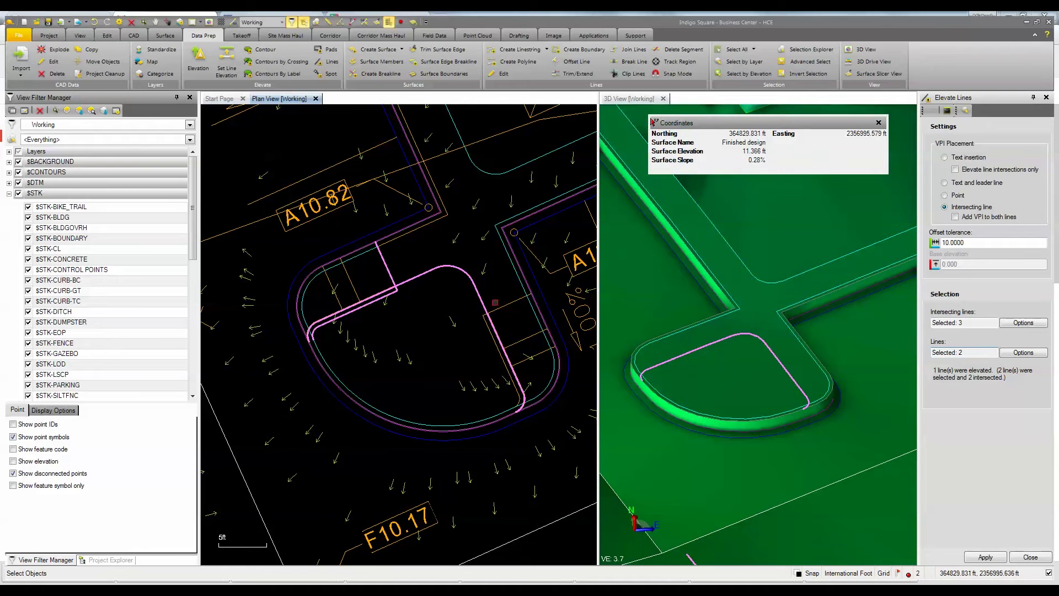
pyautogui.click(502, 304)
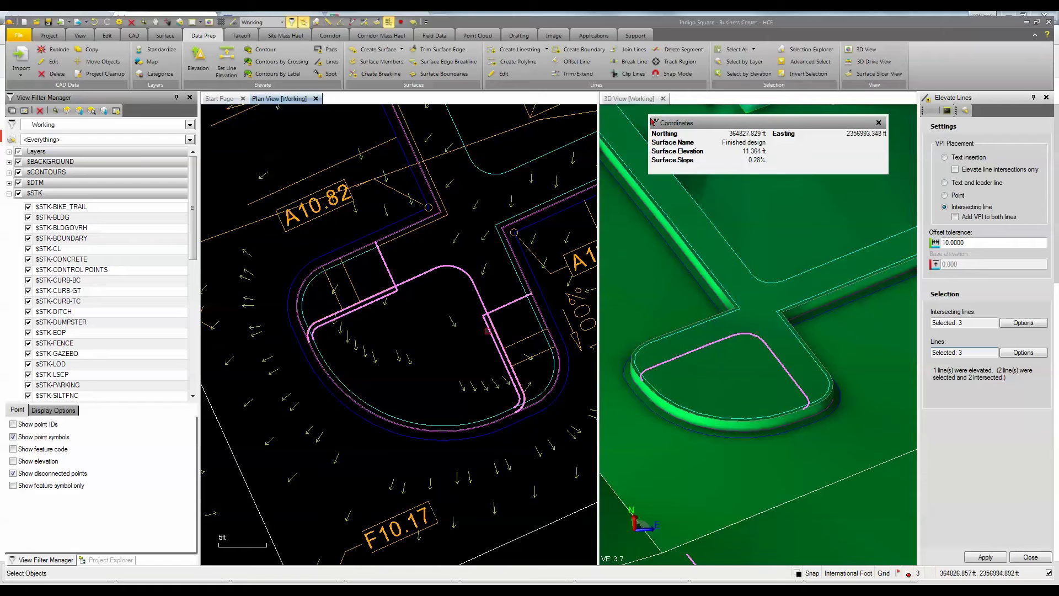
pyautogui.click(986, 557)
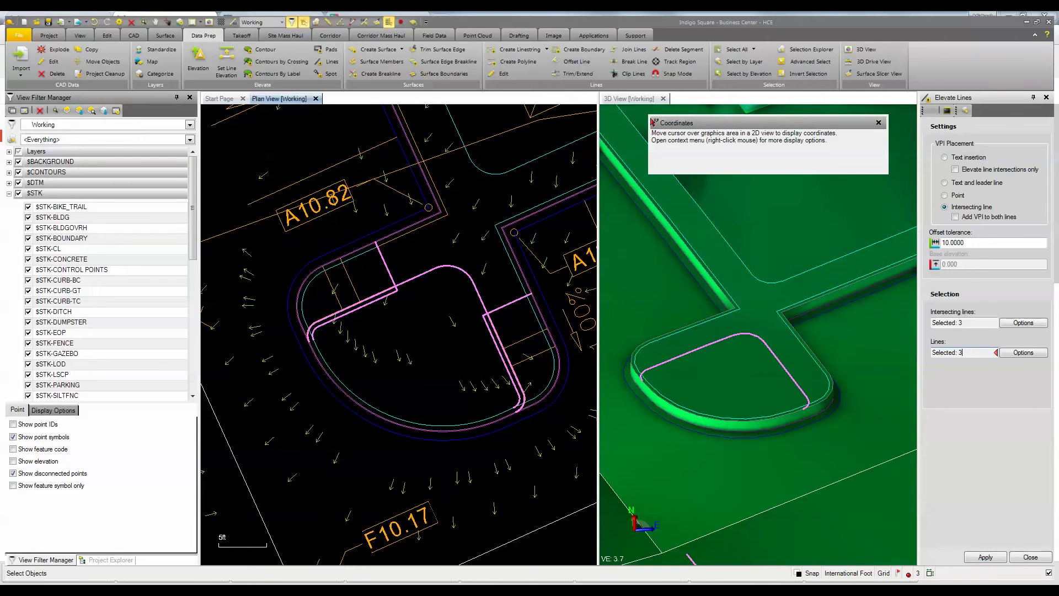
pyautogui.click(428, 272)
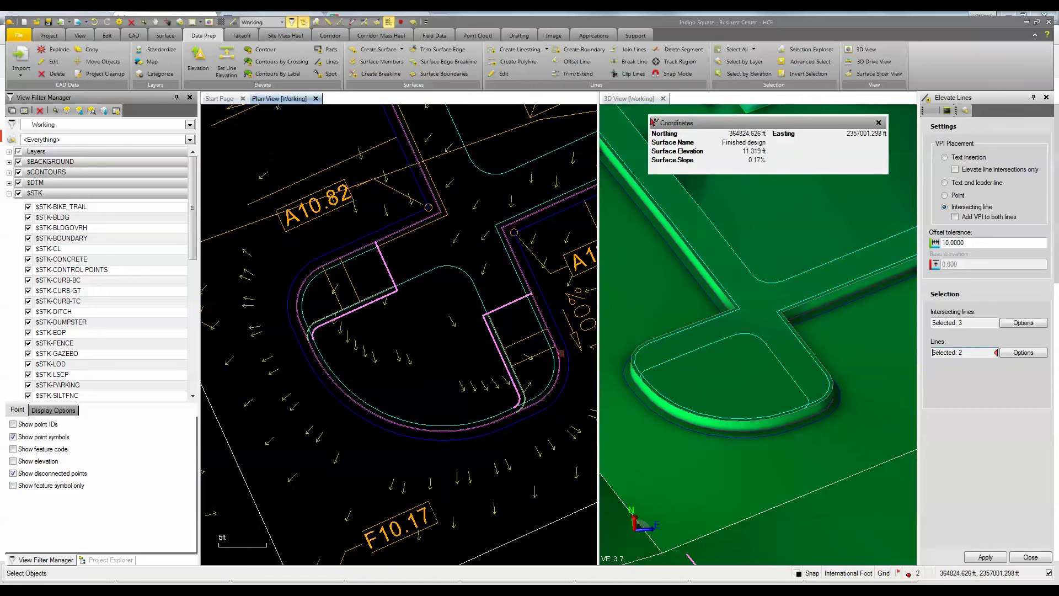
# - Confirm the three curb lines and two crosswalk lines, then apply the elevation
pyautogui.click(973, 326)
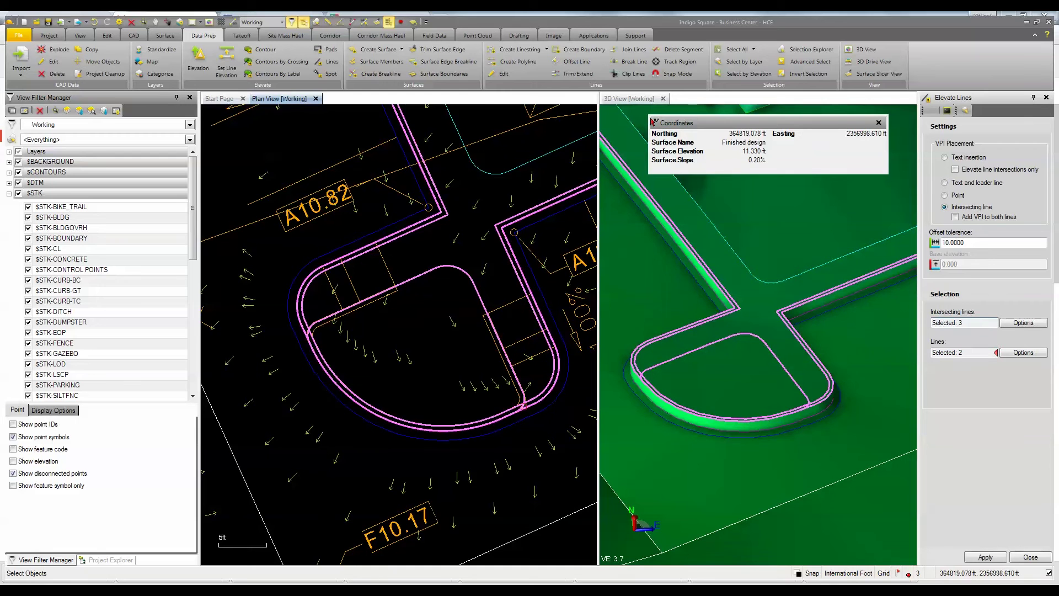
pyautogui.scroll(5, 522, 406)
pyautogui.scroll(2, 524, 406)
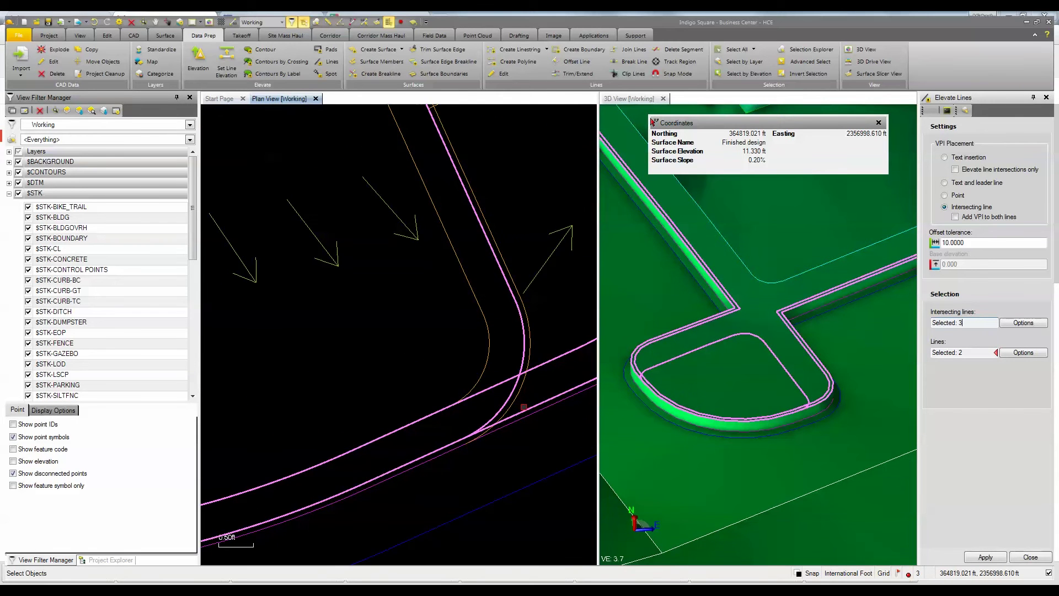
pyautogui.scroll(-4, 461, 404)
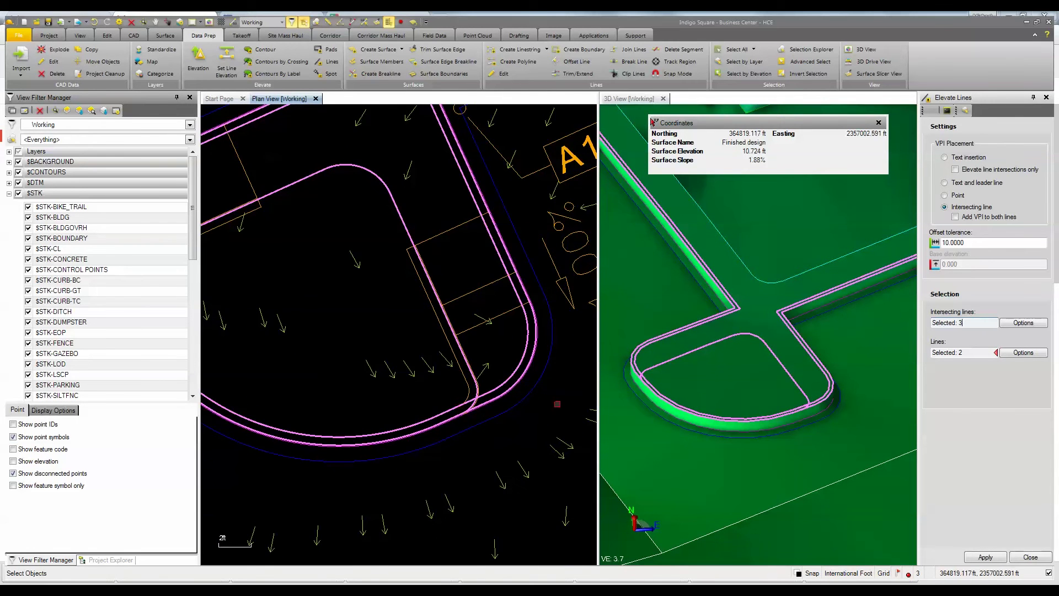
pyautogui.scroll(-2, 744, 381)
pyautogui.scroll(2, 772, 375)
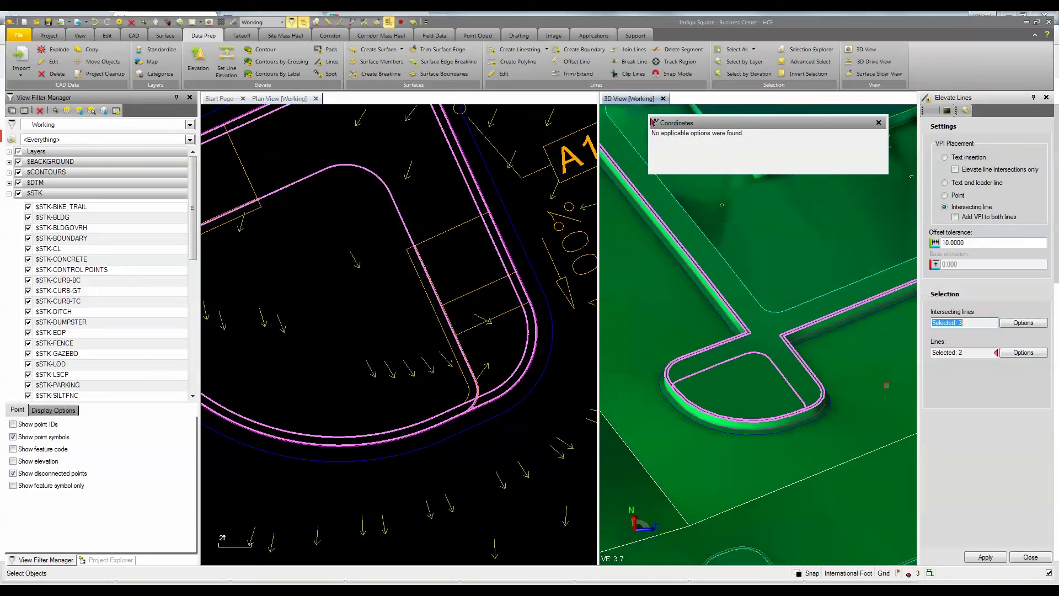
pyautogui.click(961, 353)
pyautogui.moveTo(333, 348); pyautogui.dragTo(342, 349, button='middle')
pyautogui.scroll(-1, 340, 349)
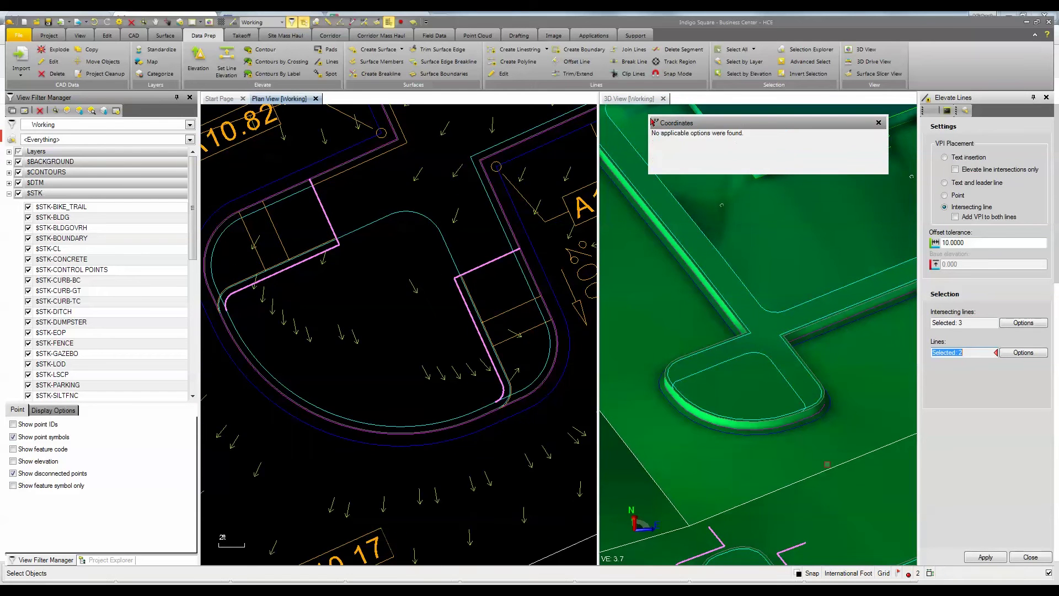
pyautogui.click(984, 557)
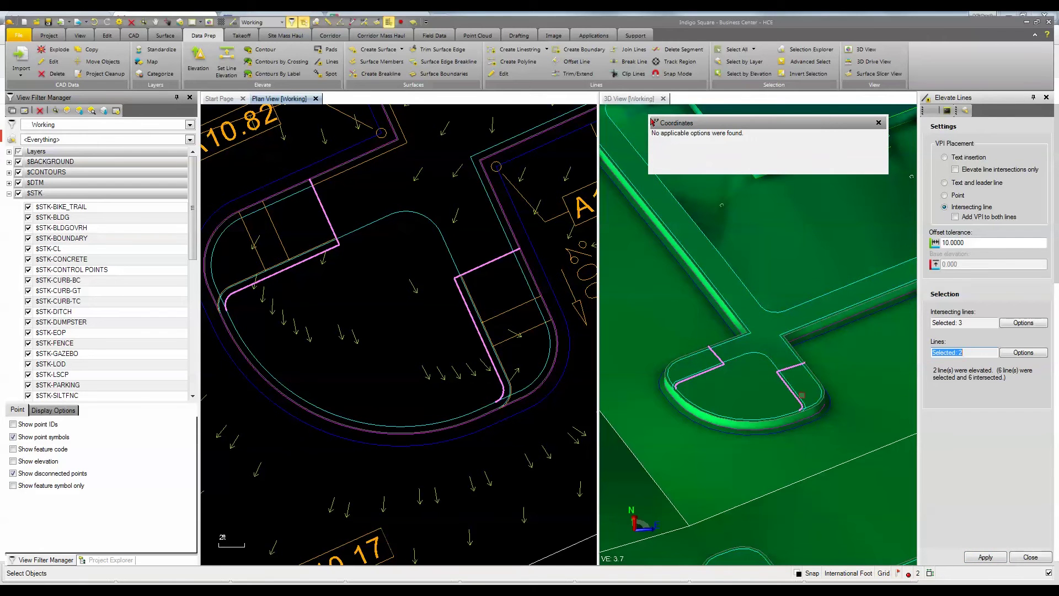
# - Reduce the intersecting lines to a single curb line
pyautogui.click(825, 440)
pyautogui.scroll(-3, 824, 440)
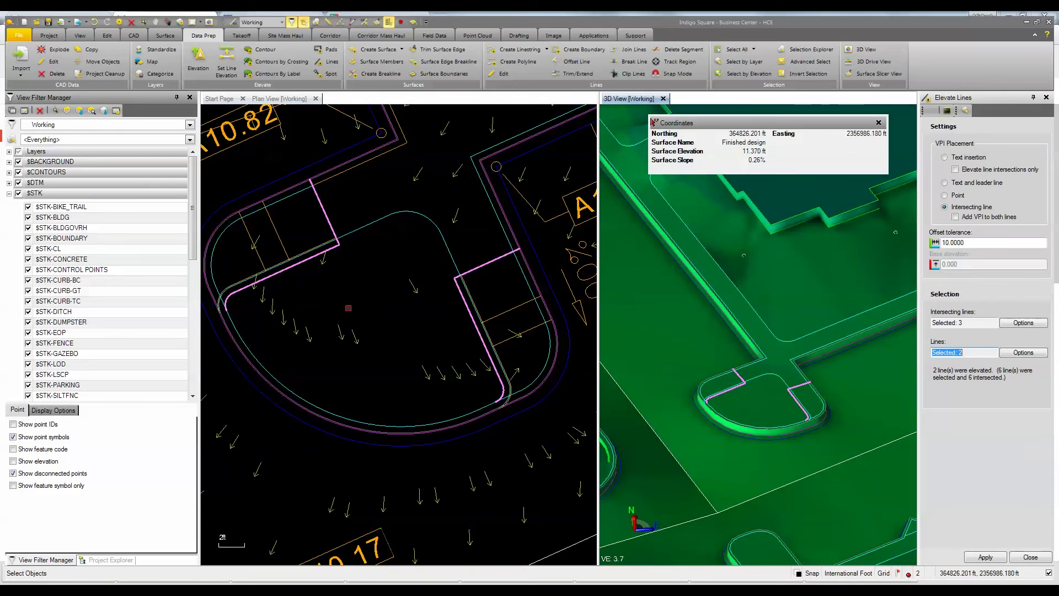
pyautogui.scroll(-2, 348, 308)
pyautogui.click(964, 323)
pyautogui.scroll(5, 533, 303)
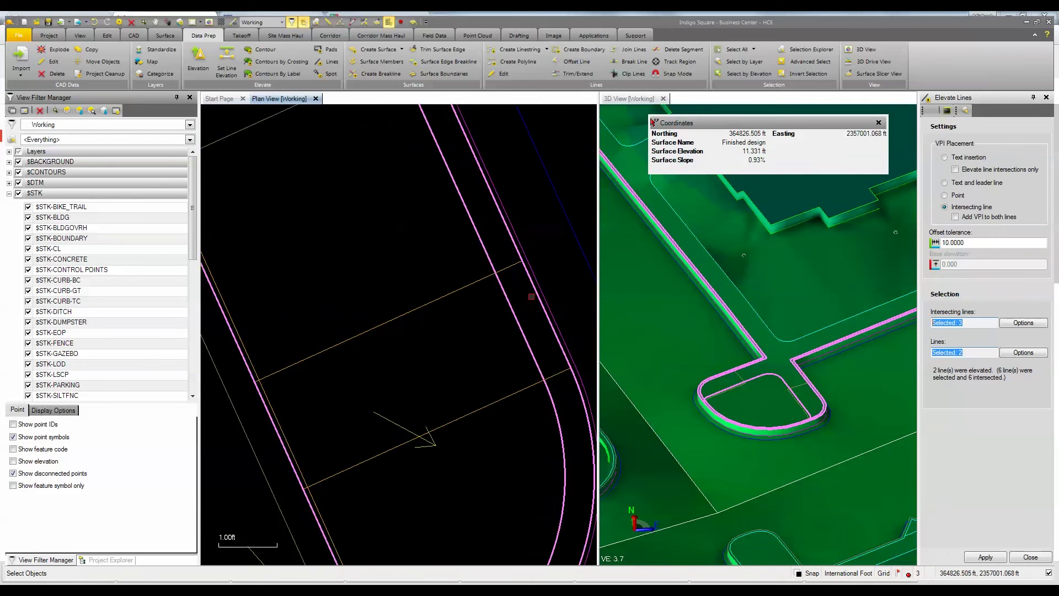
pyautogui.click(537, 245)
# - Elevate the four short crosswalk lines from the single adjacent curb line
pyautogui.scroll(-2, 513, 264)
pyautogui.scroll(-3, 549, 397)
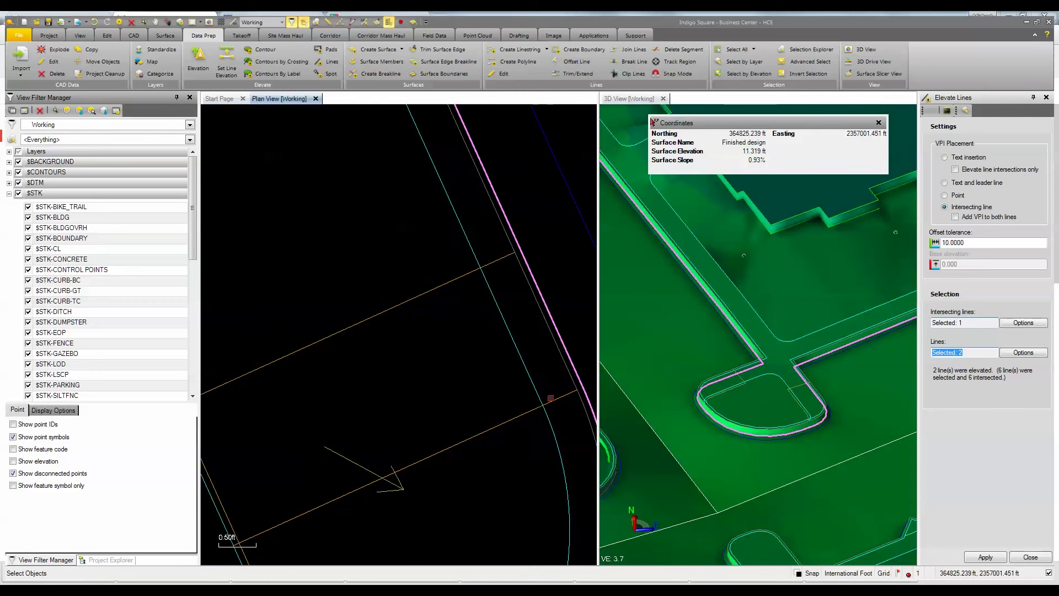
pyautogui.scroll(-3, 508, 429)
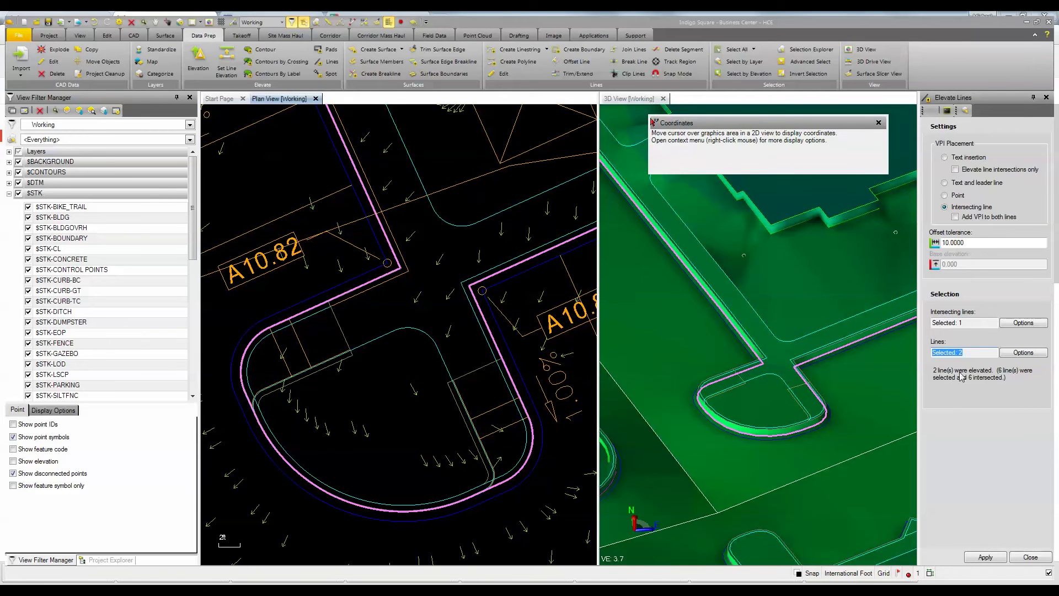
pyautogui.click(506, 402)
pyautogui.click(509, 425)
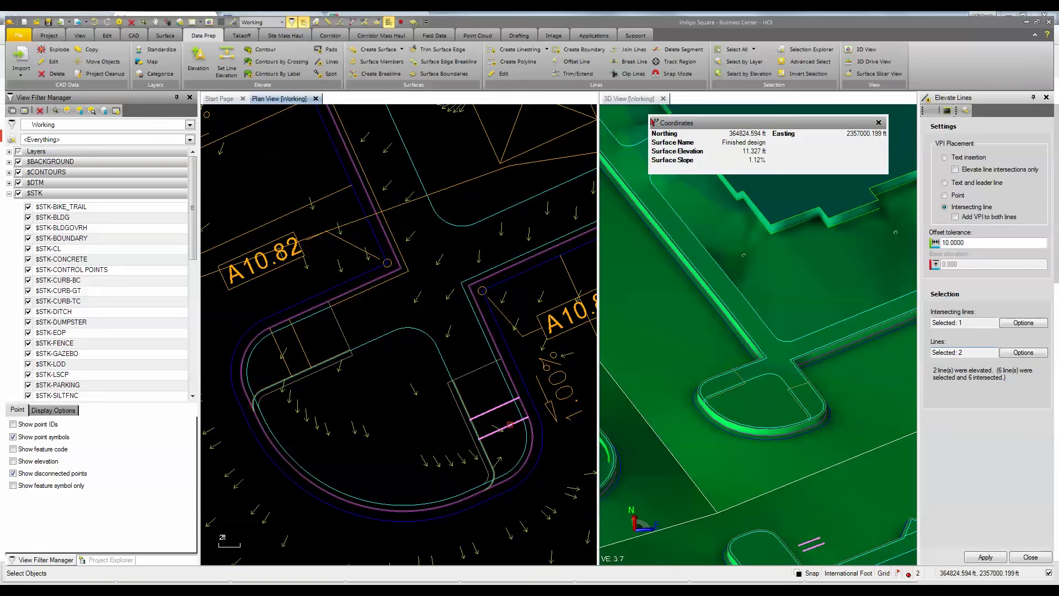
pyautogui.click(293, 344)
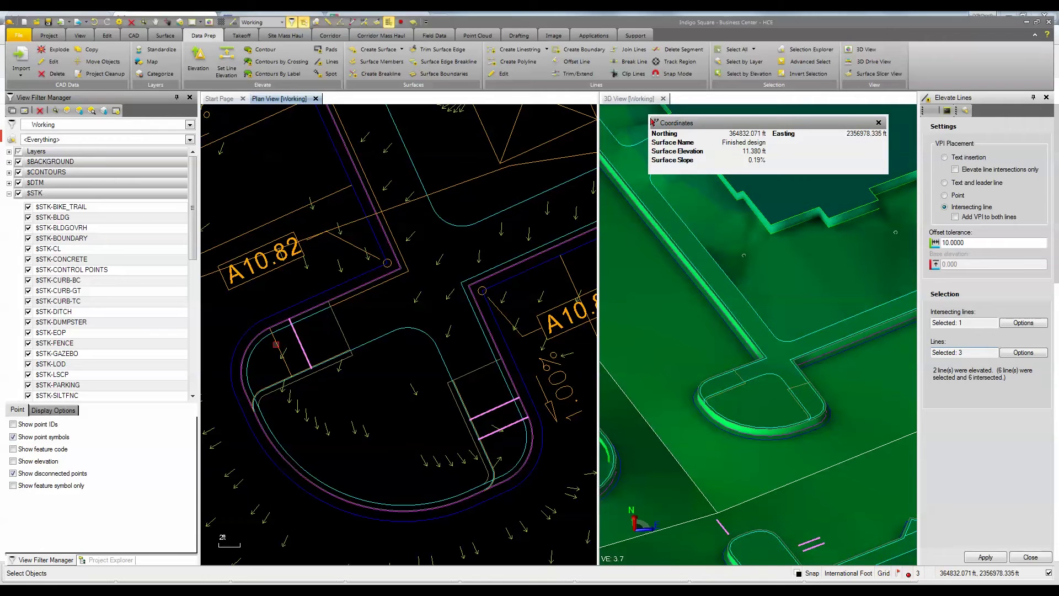
pyautogui.click(275, 344)
pyautogui.click(985, 557)
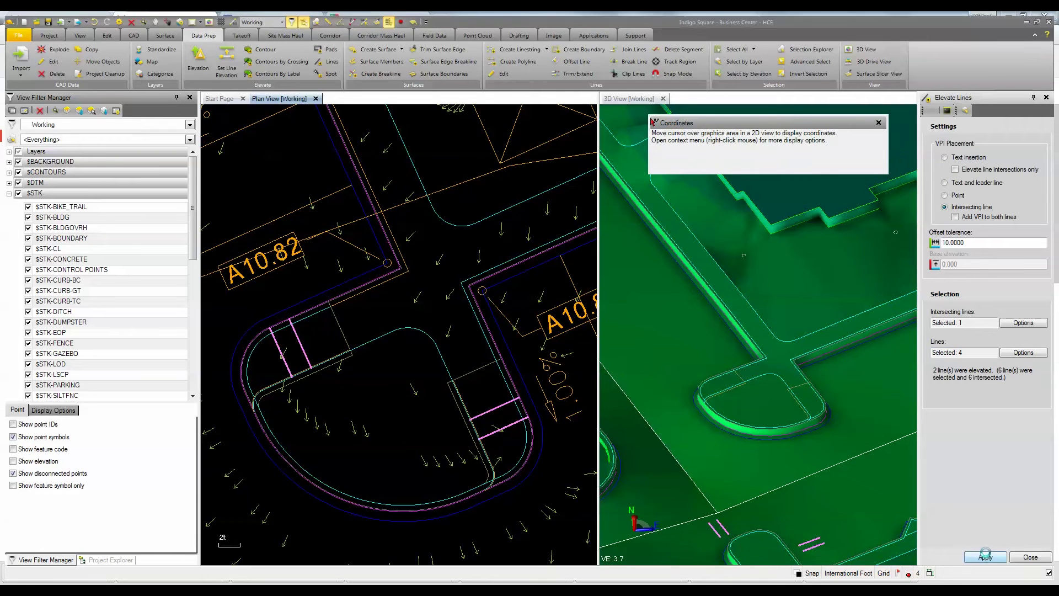
pyautogui.scroll(3, 815, 410)
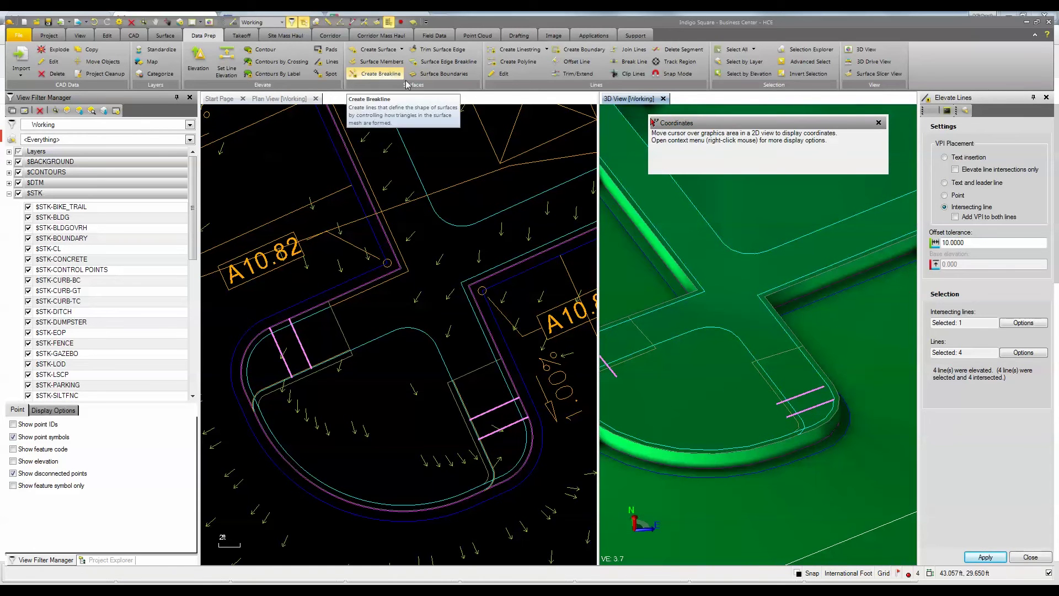
# - Add a VPI 5.00 along the first crosswalk linestring with a 2% incoming slope
pyautogui.click(499, 74)
pyautogui.scroll(1, 488, 402)
pyautogui.scroll(1, 488, 402)
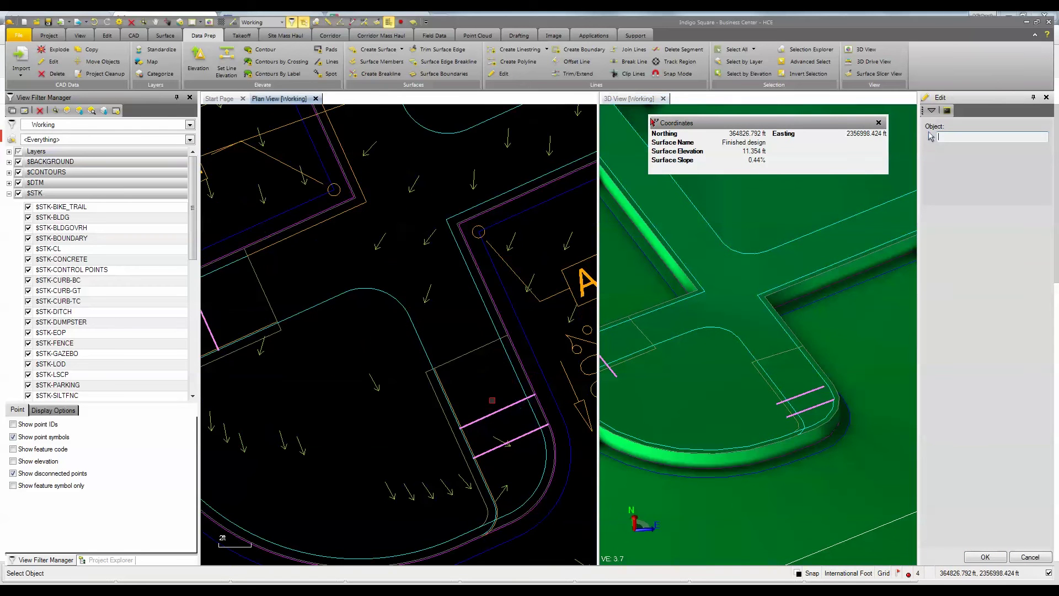
pyautogui.click(382, 332)
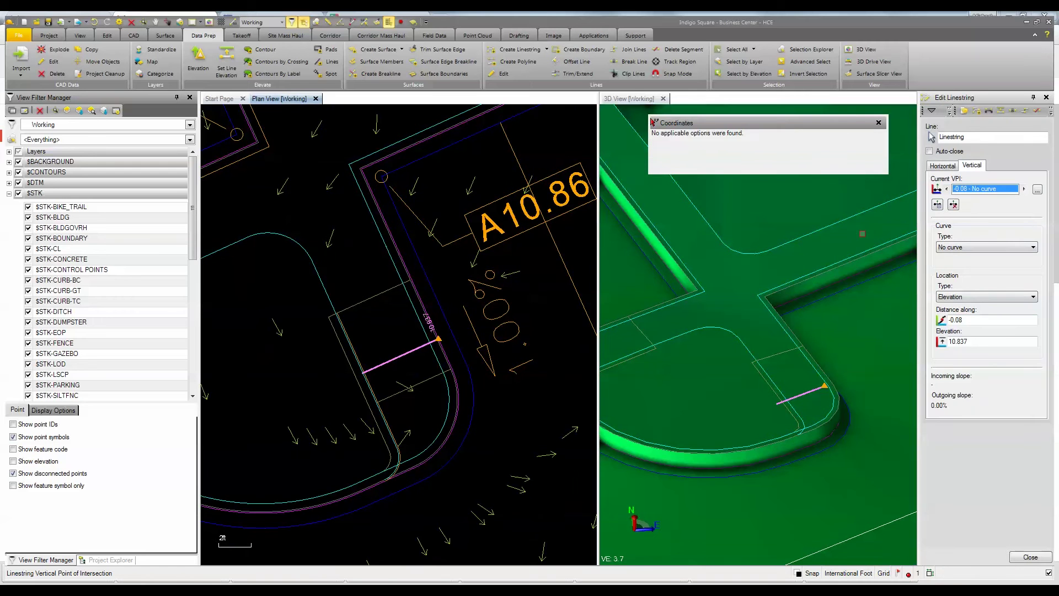
pyautogui.click(937, 205)
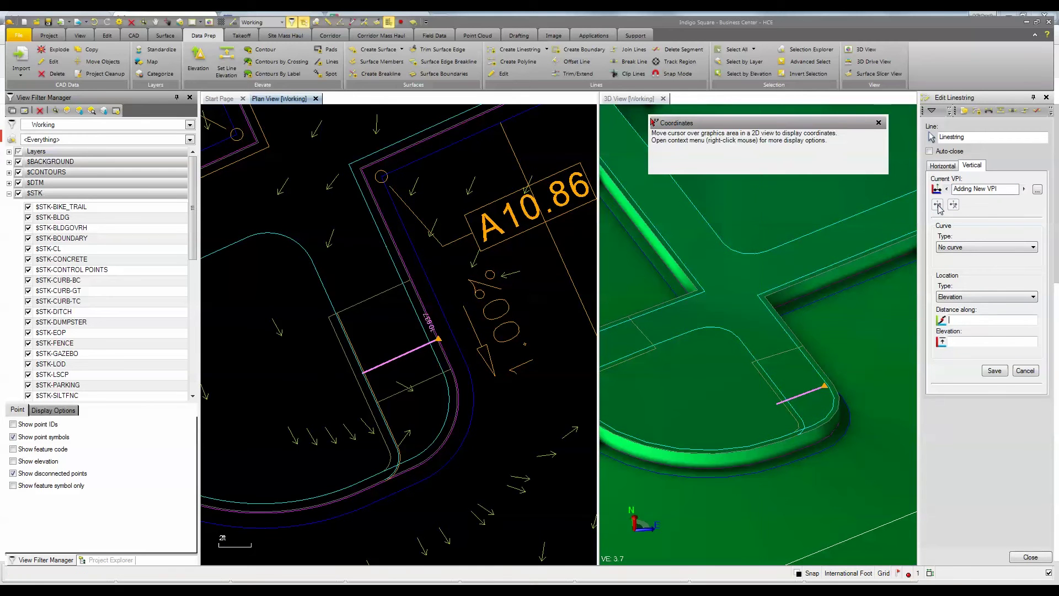
pyautogui.click(363, 373)
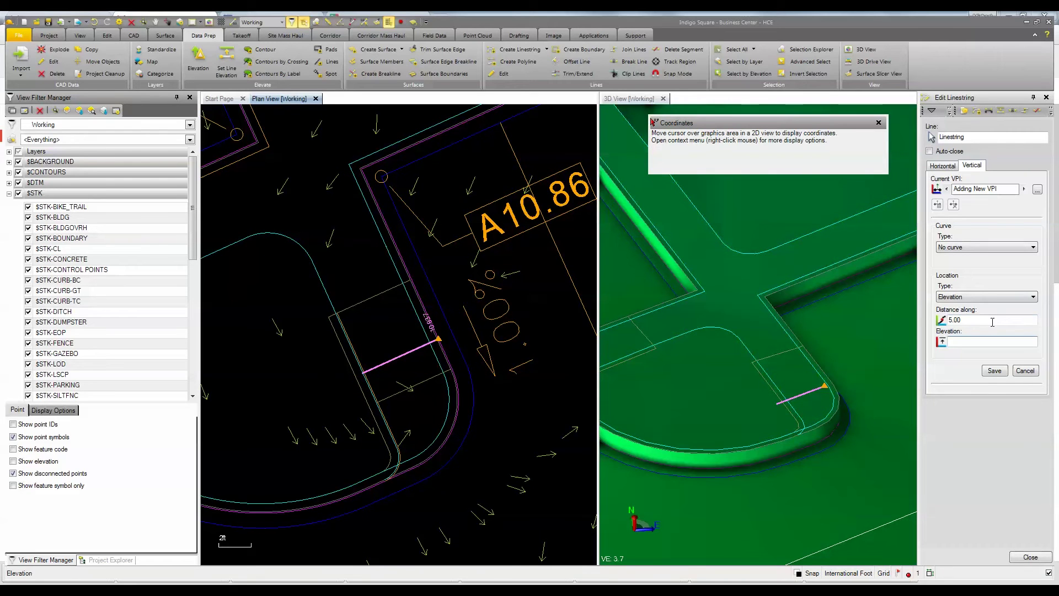
pyautogui.click(984, 297)
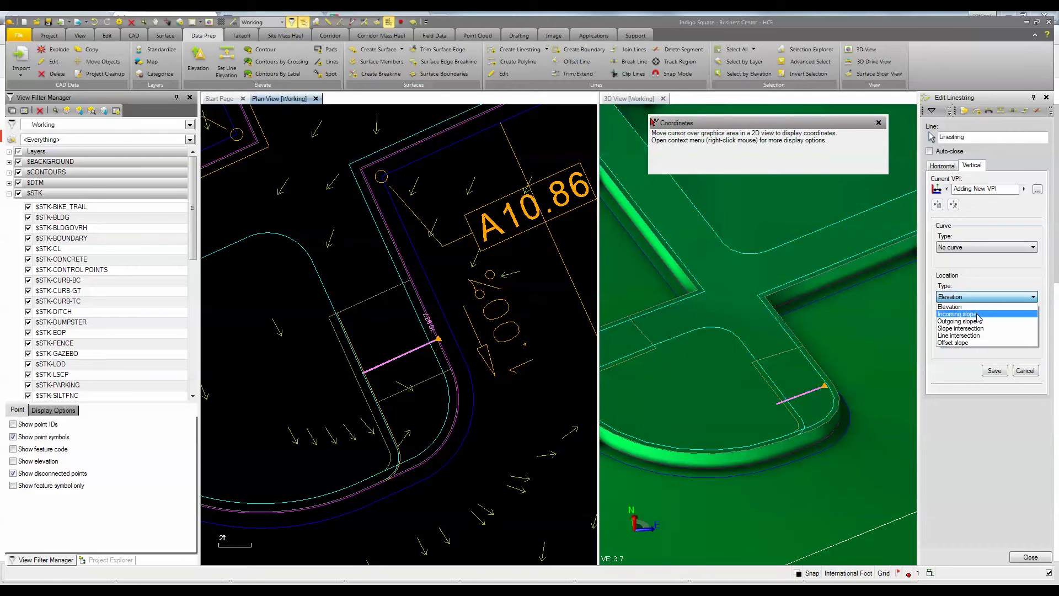
pyautogui.click(976, 314)
pyautogui.click(943, 166)
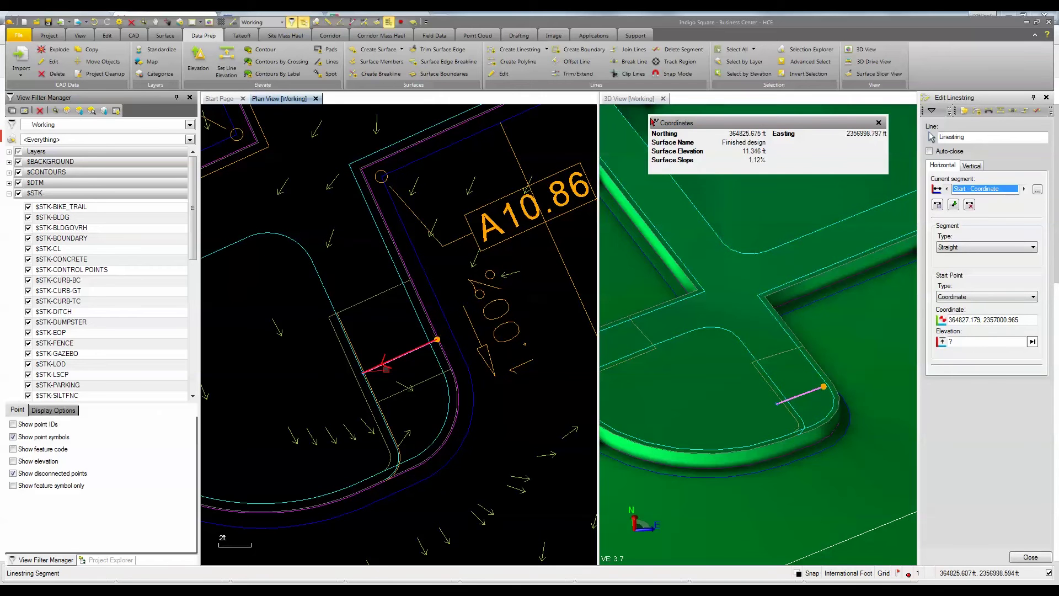
pyautogui.click(971, 166)
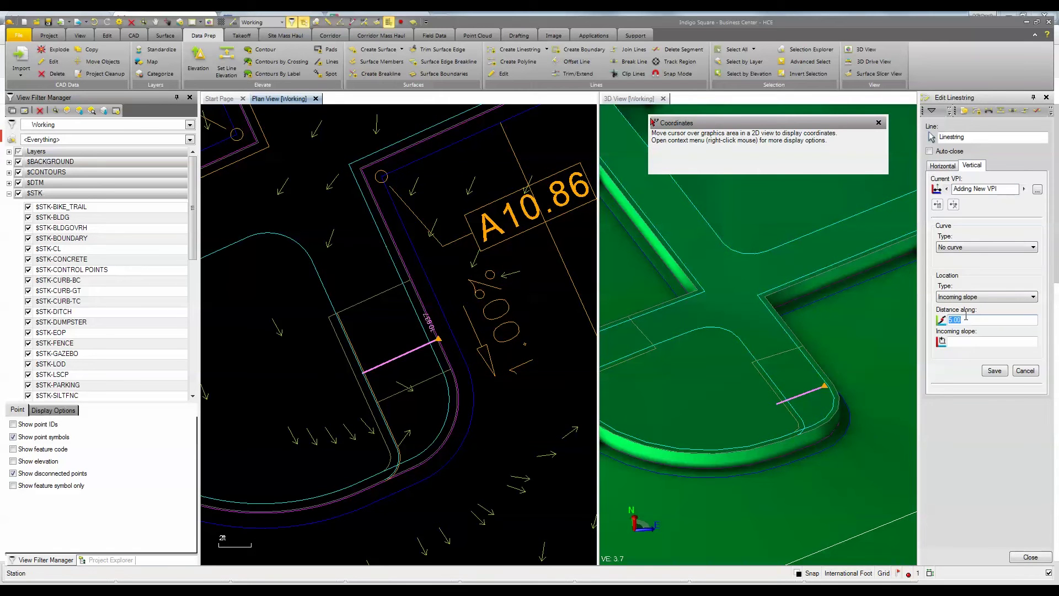
pyautogui.click(975, 341)
pyautogui.write('2')
pyautogui.click(994, 370)
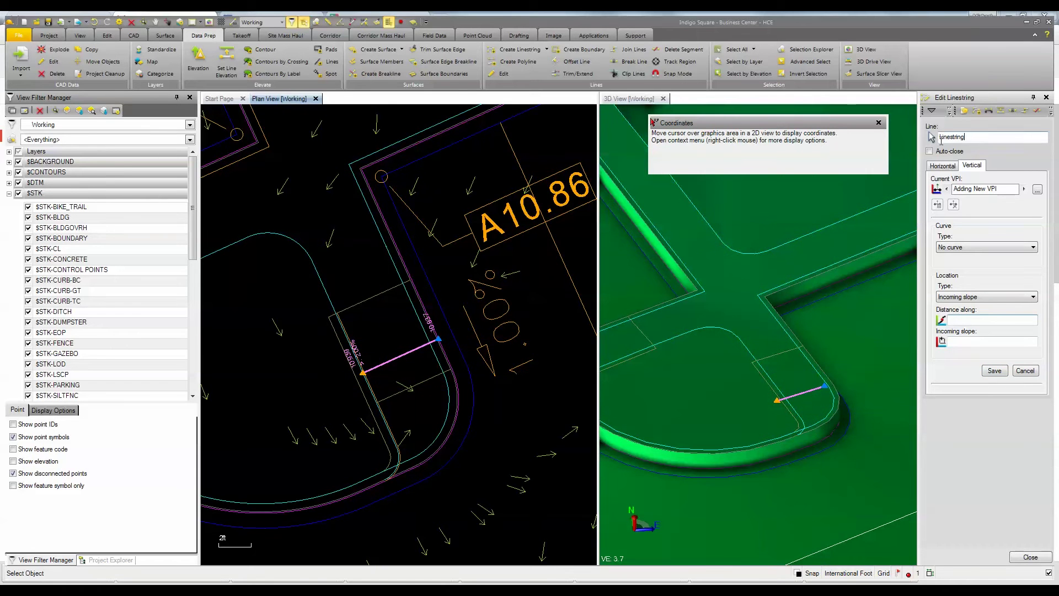
# - Add a matching 5.00, 2% incoming-slope VPI on the next crosswalk linestring
pyautogui.click(434, 376)
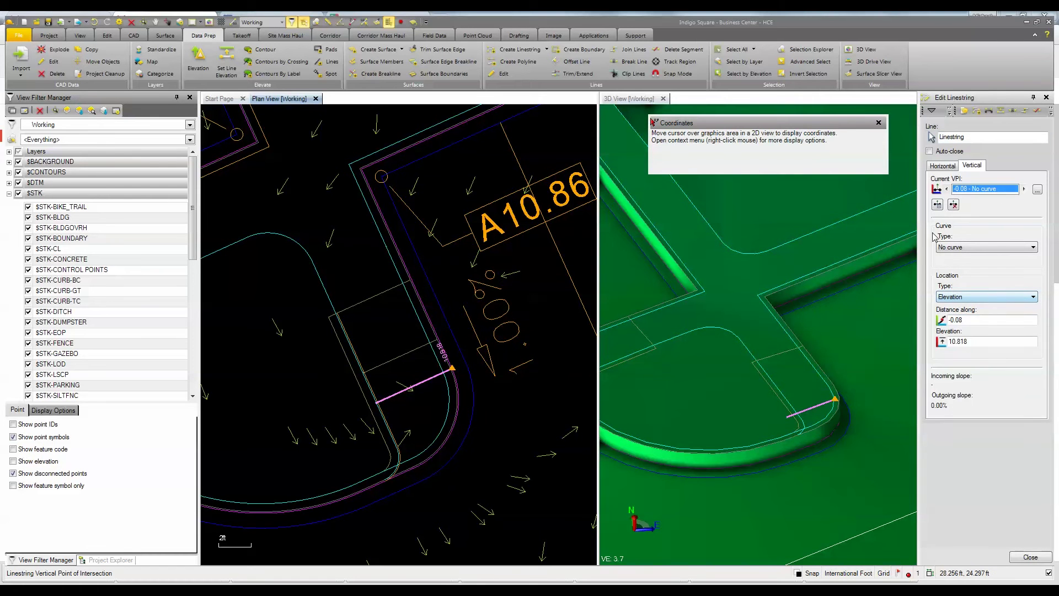
pyautogui.click(939, 205)
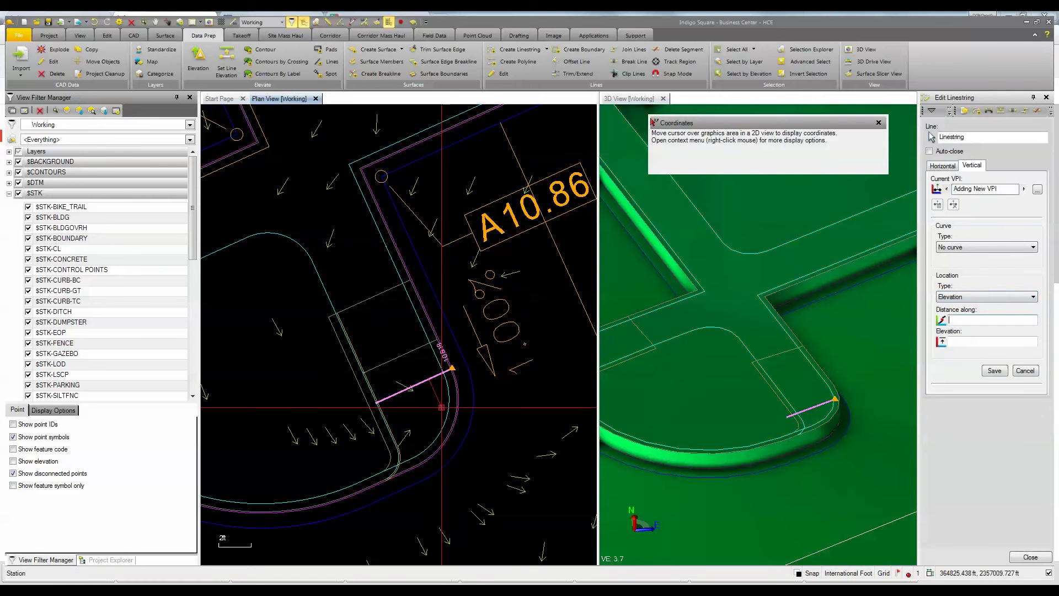
pyautogui.click(377, 403)
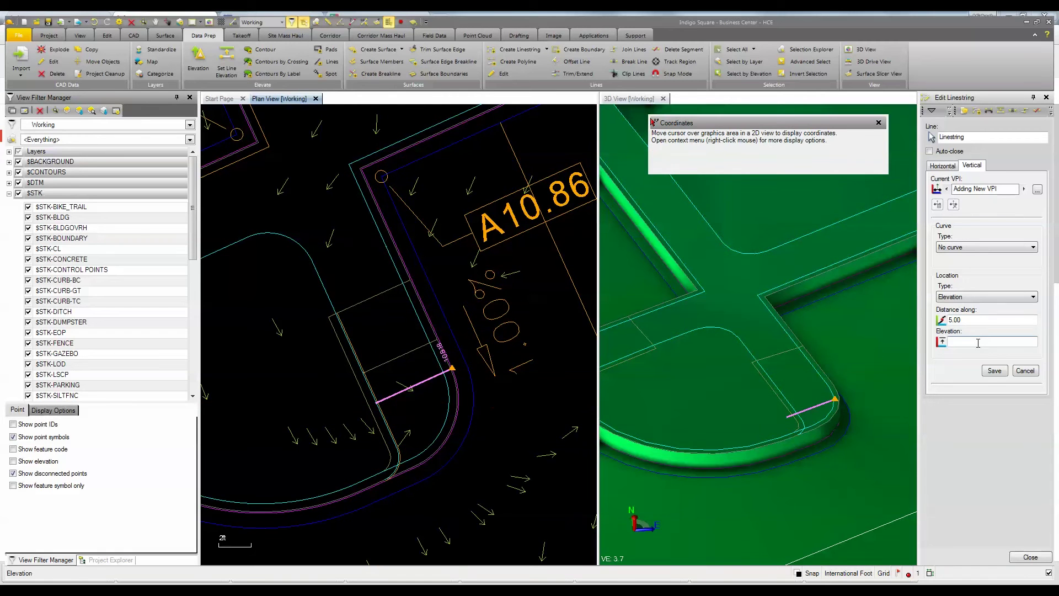
pyautogui.click(971, 297)
pyautogui.click(976, 314)
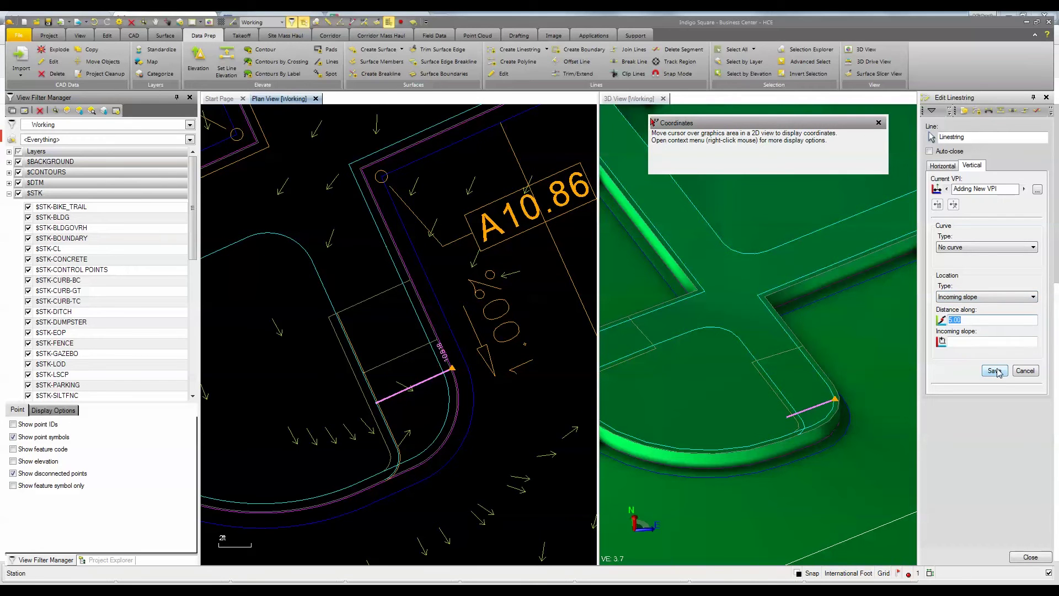
pyautogui.click(971, 339)
pyautogui.click(995, 371)
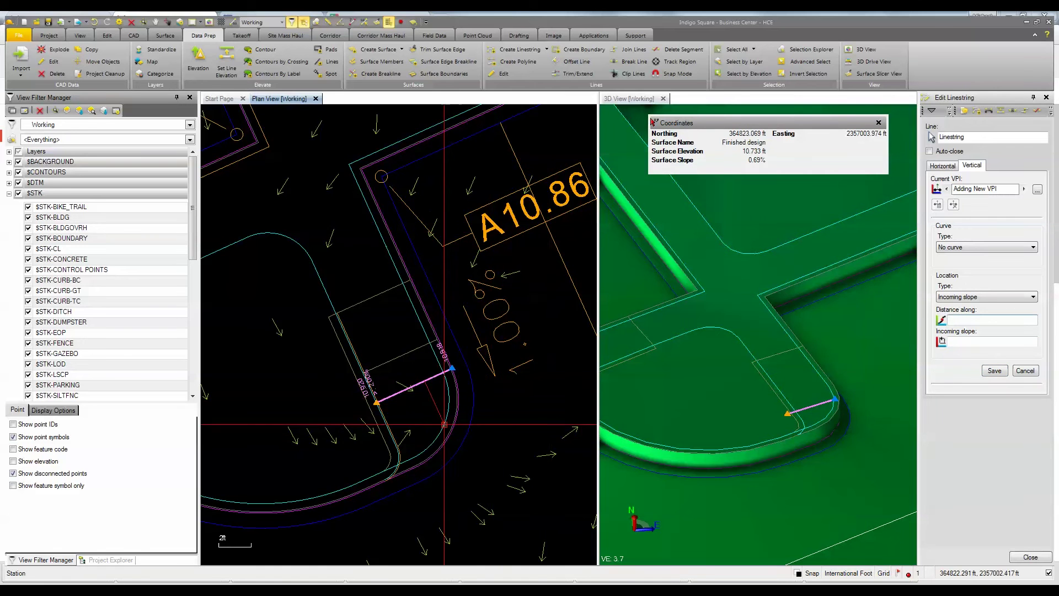
pyautogui.scroll(-3, 444, 424)
pyautogui.scroll(1, 312, 386)
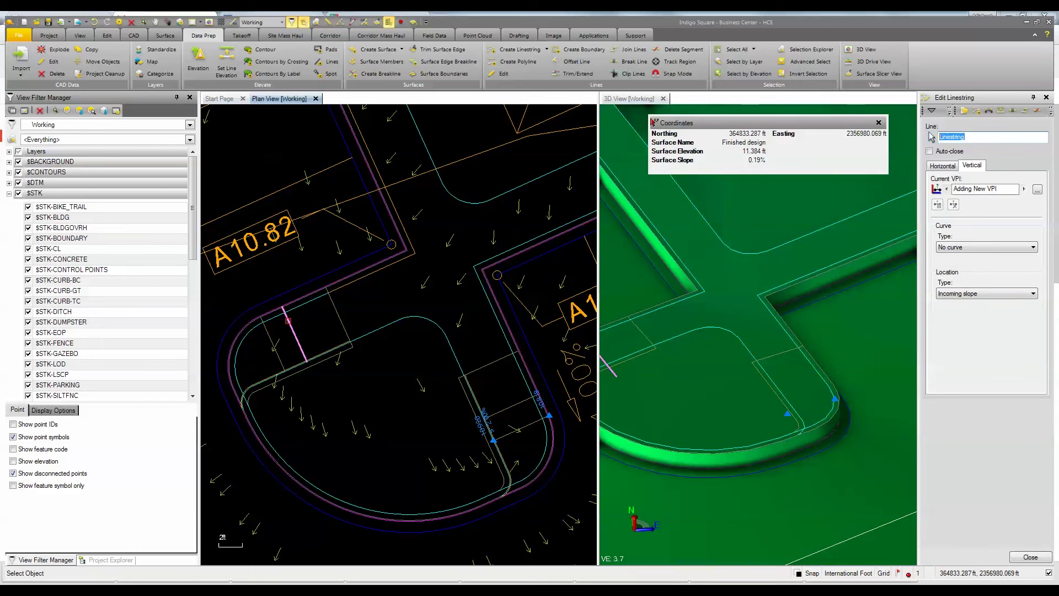
# - Add a 2% incoming-slope VPI 5 ft along the crosswalk linestring
pyautogui.moveTo(794, 358); pyautogui.dragTo(845, 363, button='middle')
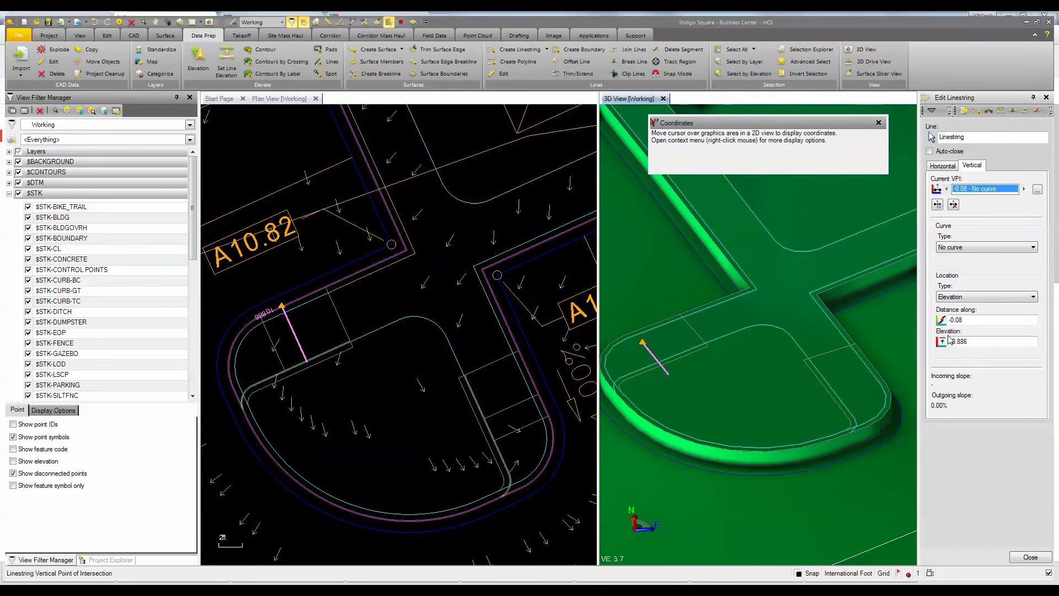
pyautogui.click(937, 205)
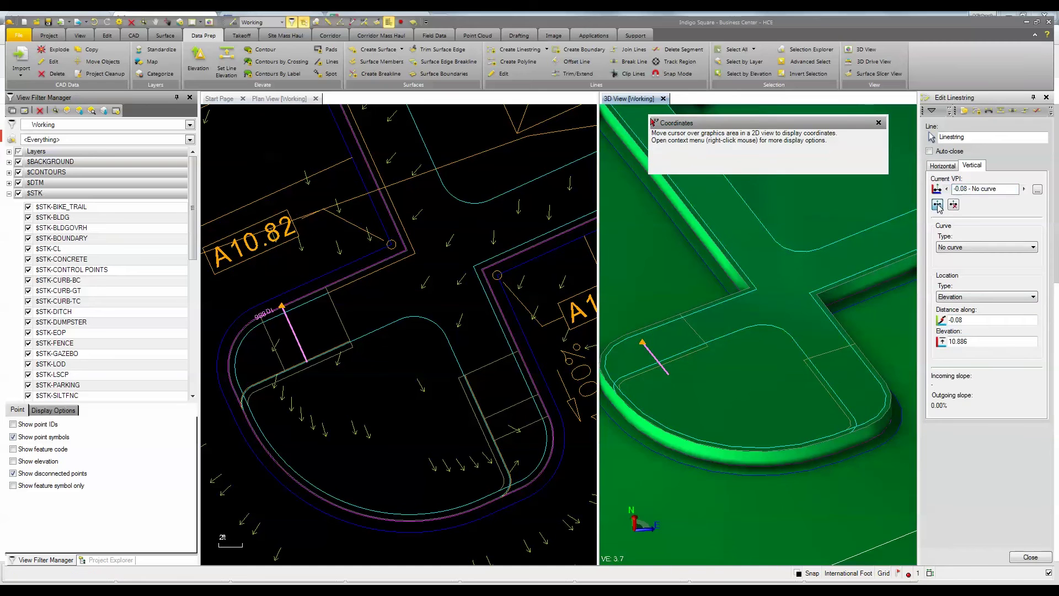
pyautogui.click(309, 361)
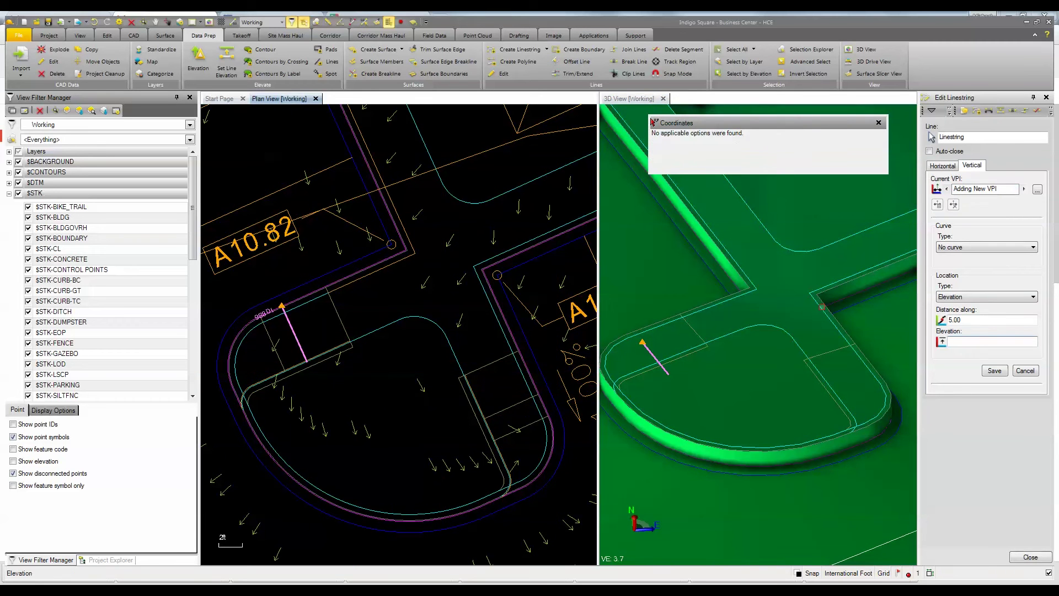
pyautogui.click(958, 296)
pyautogui.click(957, 311)
pyautogui.click(958, 344)
pyautogui.write('2')
pyautogui.click(993, 371)
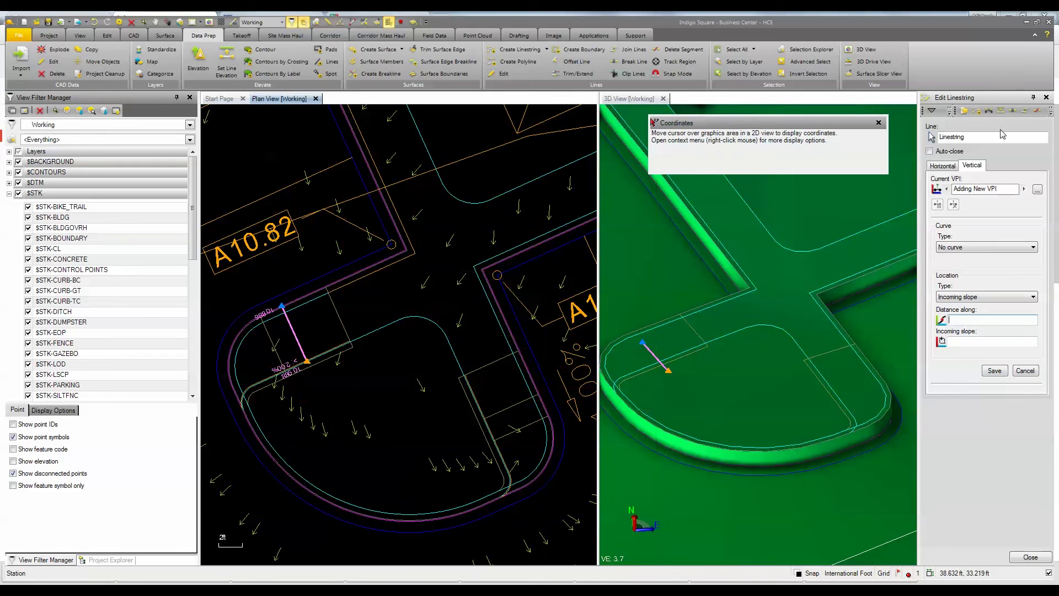
# - Select the left crosswalk linestring, add an end VPI, and undo the stray elevation point
pyautogui.click(968, 136)
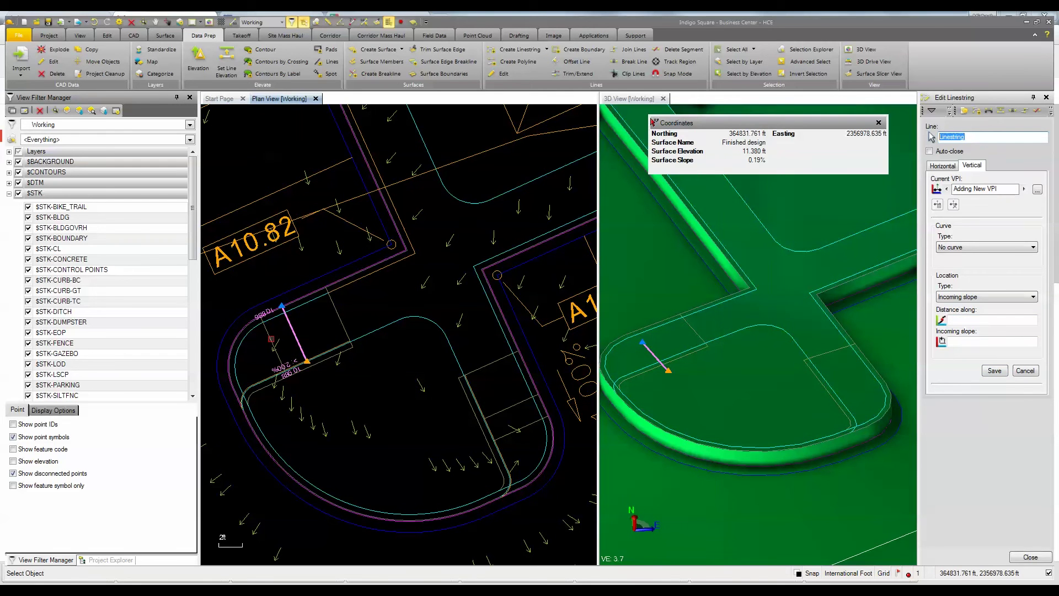
pyautogui.click(275, 349)
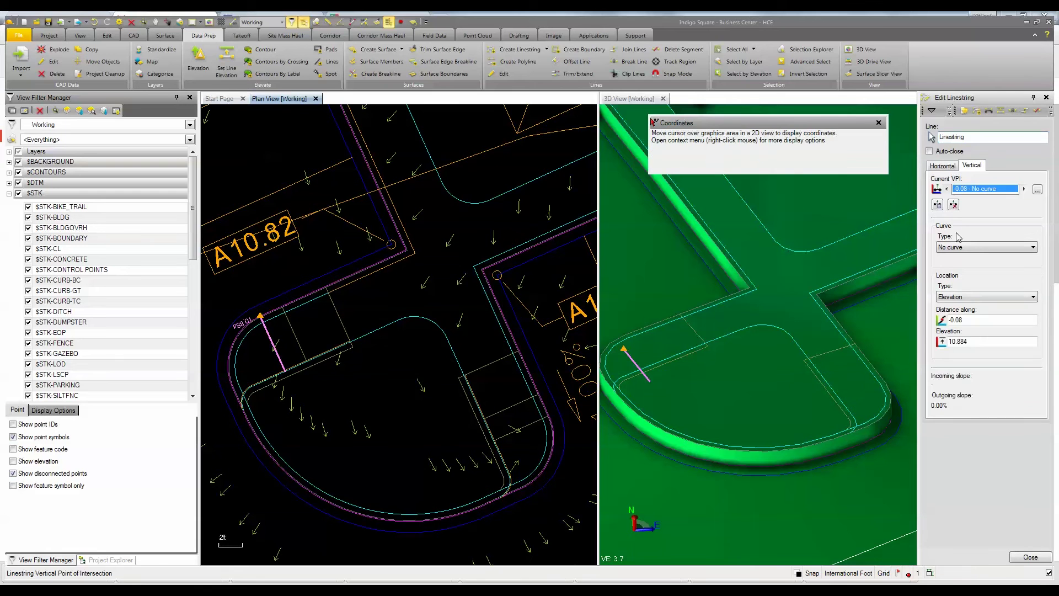
pyautogui.click(937, 205)
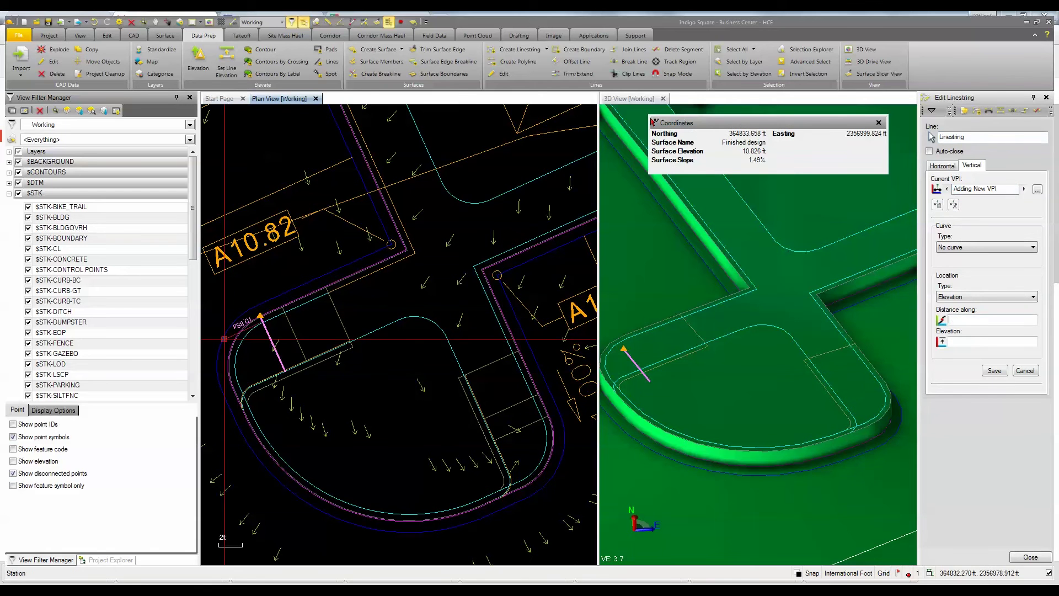
pyautogui.click(285, 370)
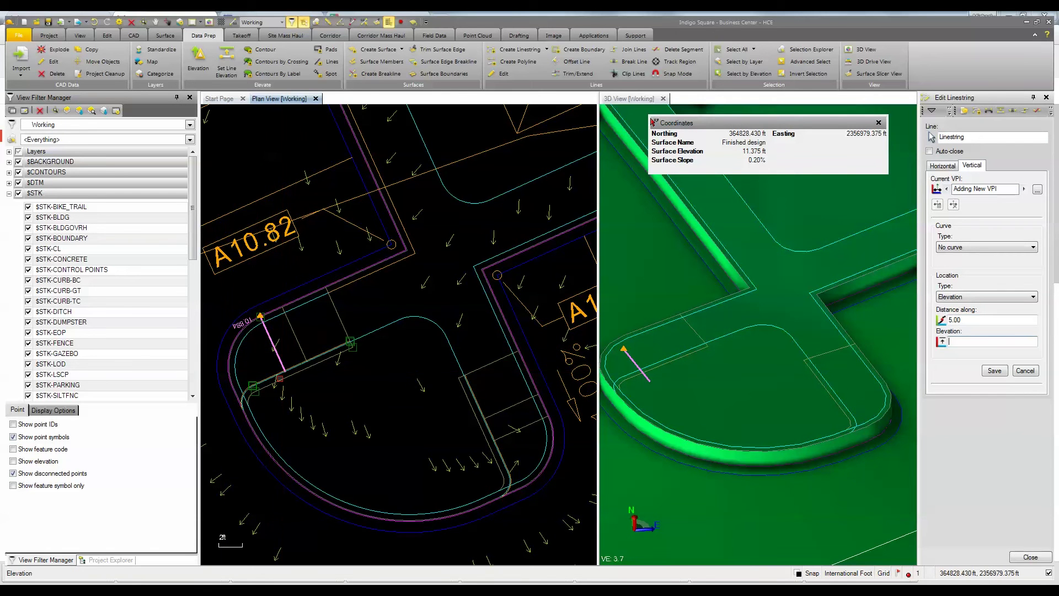
pyautogui.write('2')
pyautogui.click(995, 372)
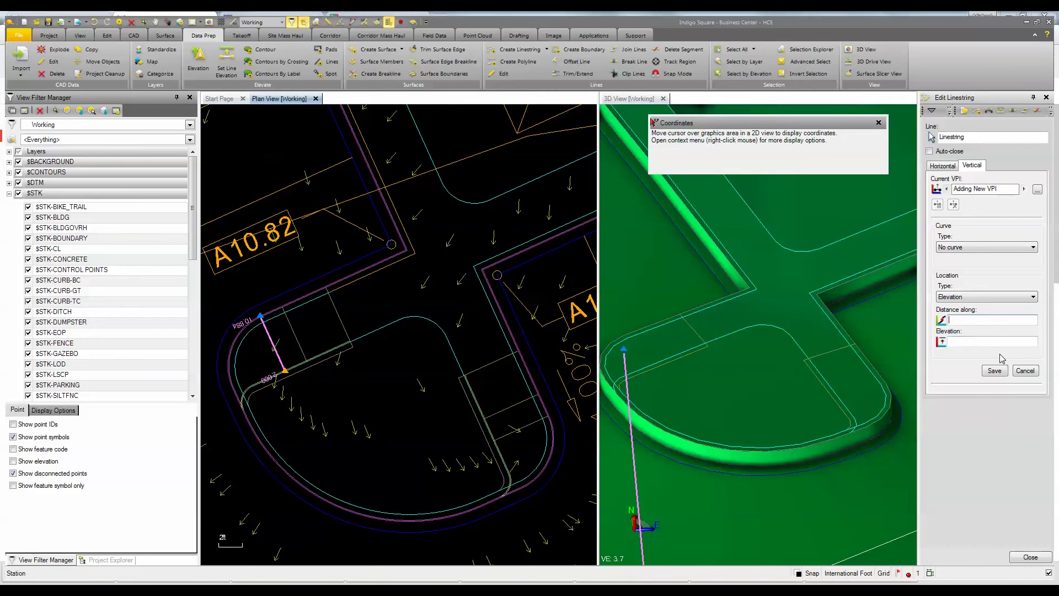
pyautogui.press('Escape')
pyautogui.click(972, 296)
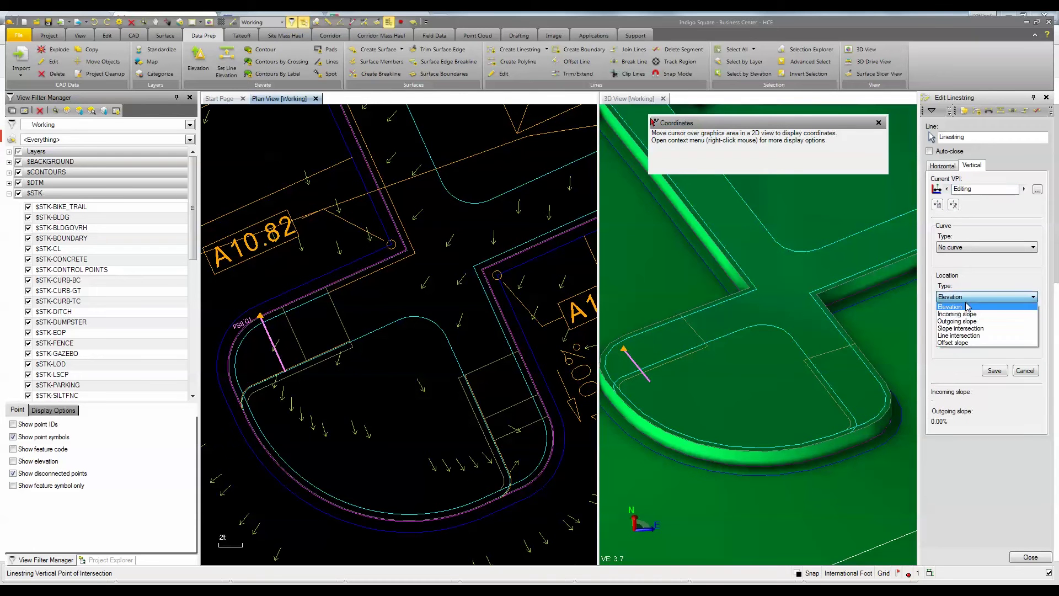
pyautogui.click(972, 308)
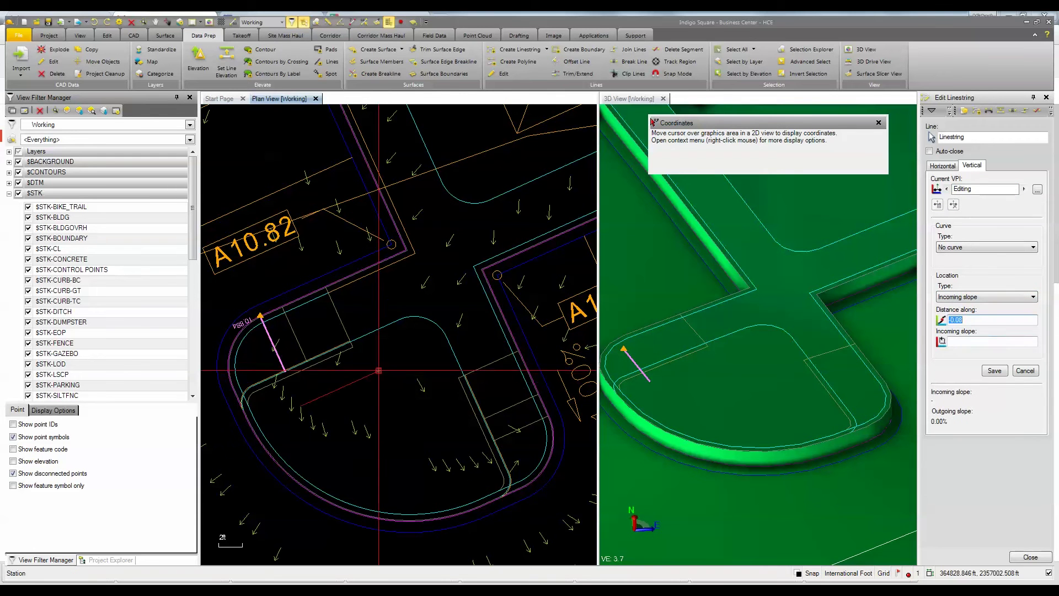
pyautogui.click(1023, 371)
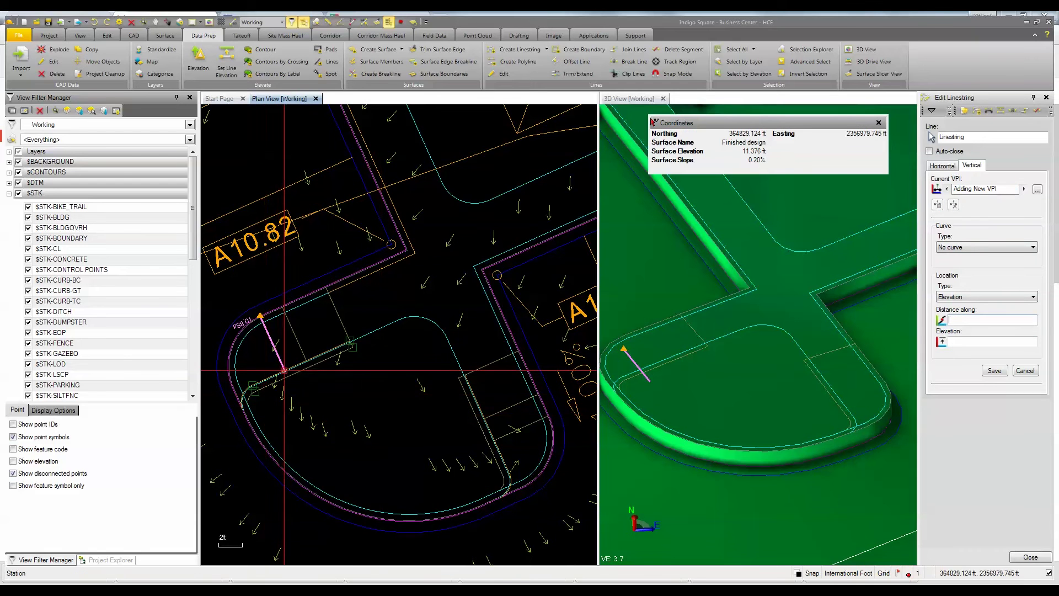
# - Set the VPI at 5 ft with 2% incoming slope, save it, and close Edit Linestring
pyautogui.write('5')
pyautogui.press('Tab')
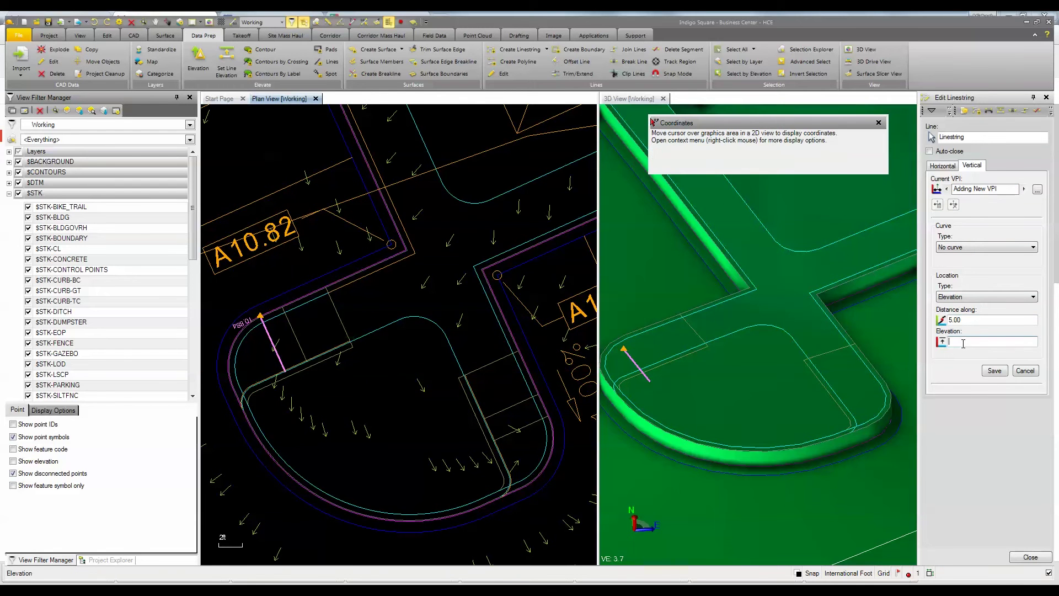
pyautogui.click(961, 299)
pyautogui.click(962, 308)
pyautogui.click(972, 343)
pyautogui.click(993, 370)
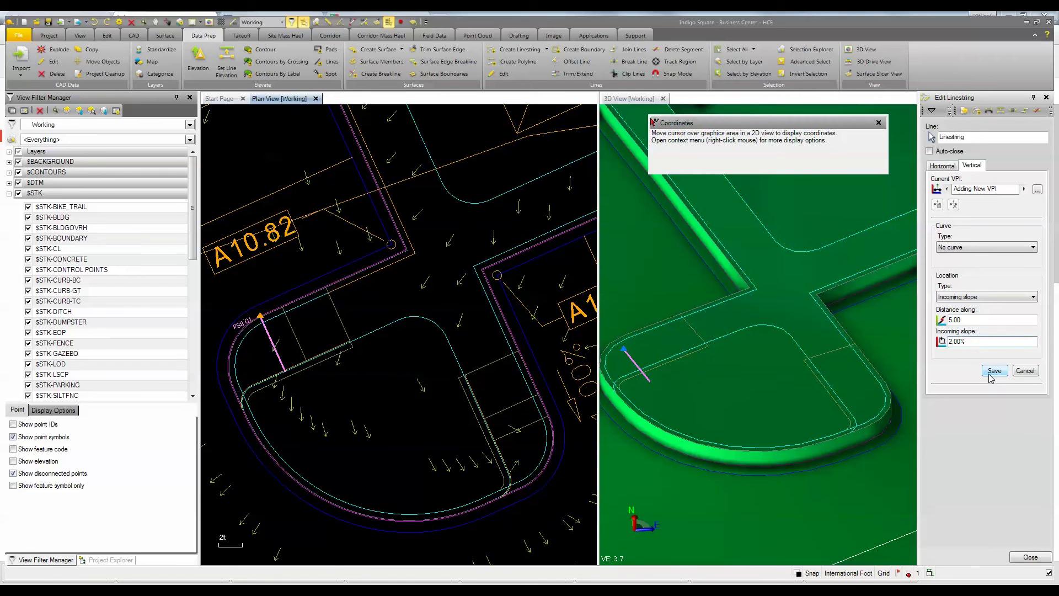
pyautogui.click(1030, 557)
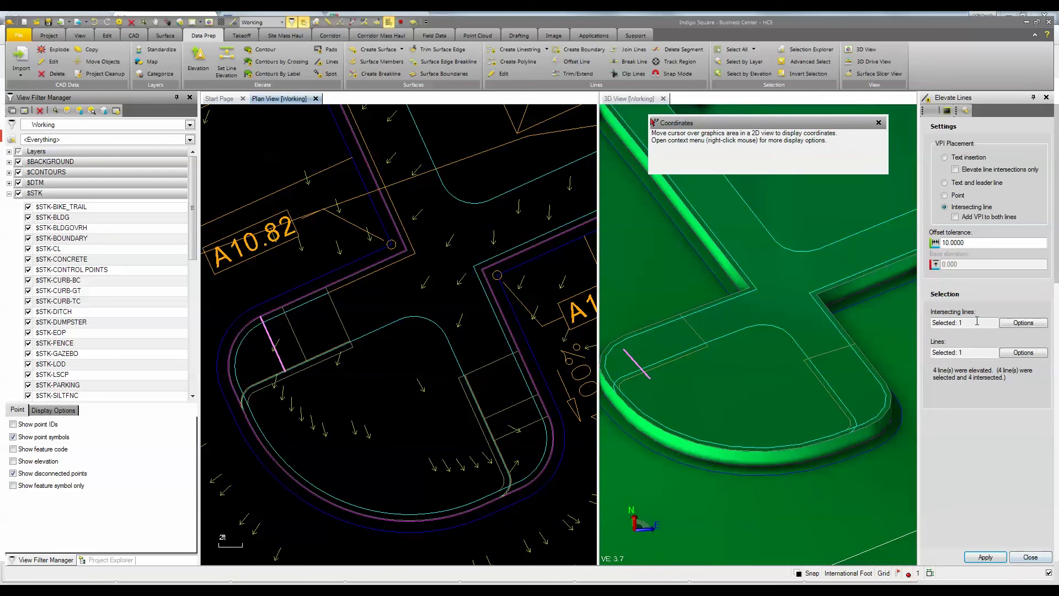
# - Choose the seven crosswalk and curb lines around the island as intersecting lines
pyautogui.click(966, 321)
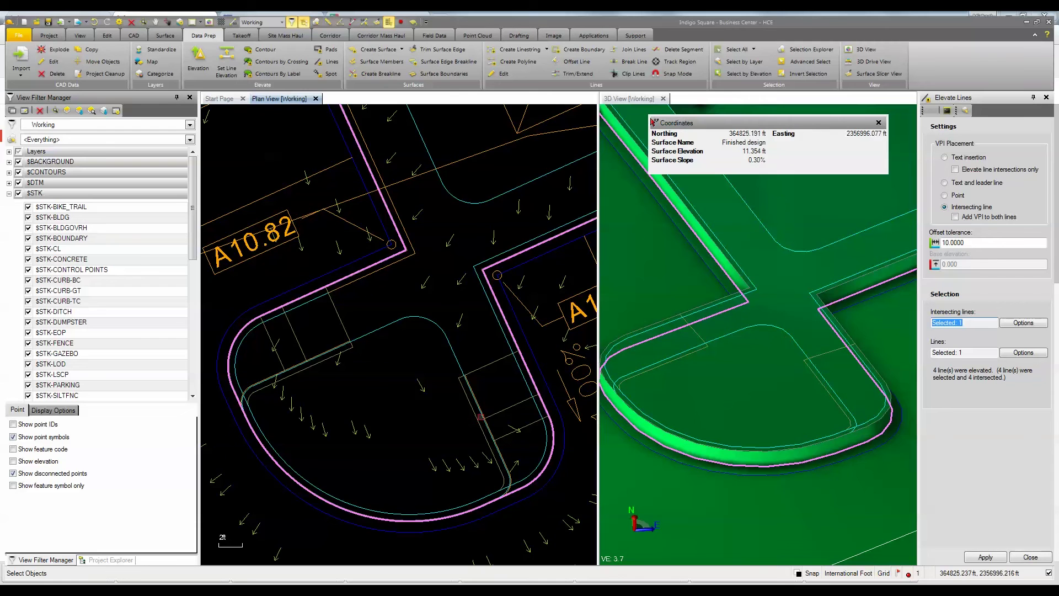
pyautogui.scroll(5, 470, 423)
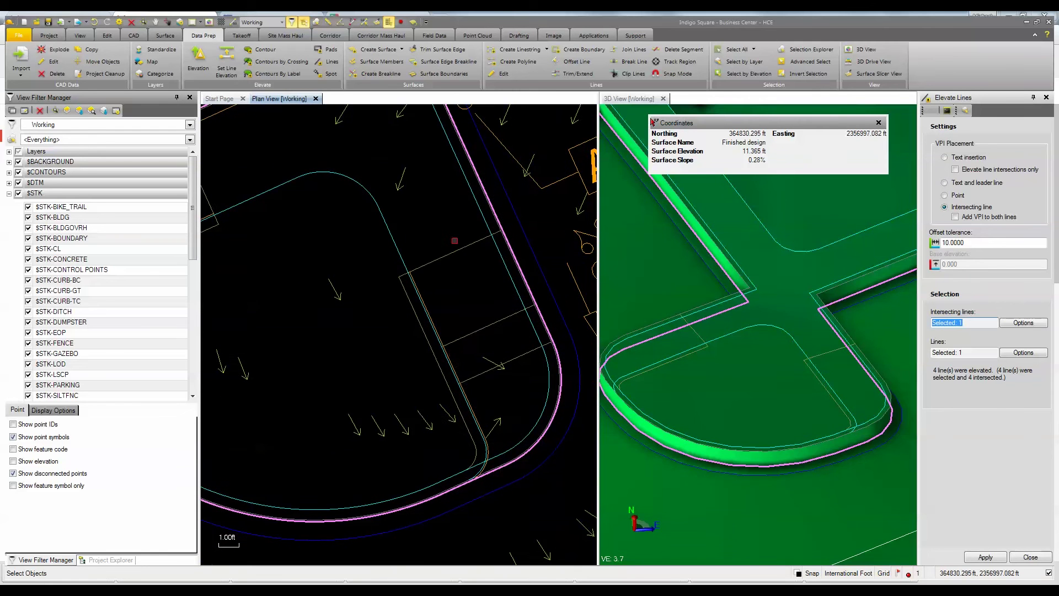
pyautogui.scroll(3, 437, 313)
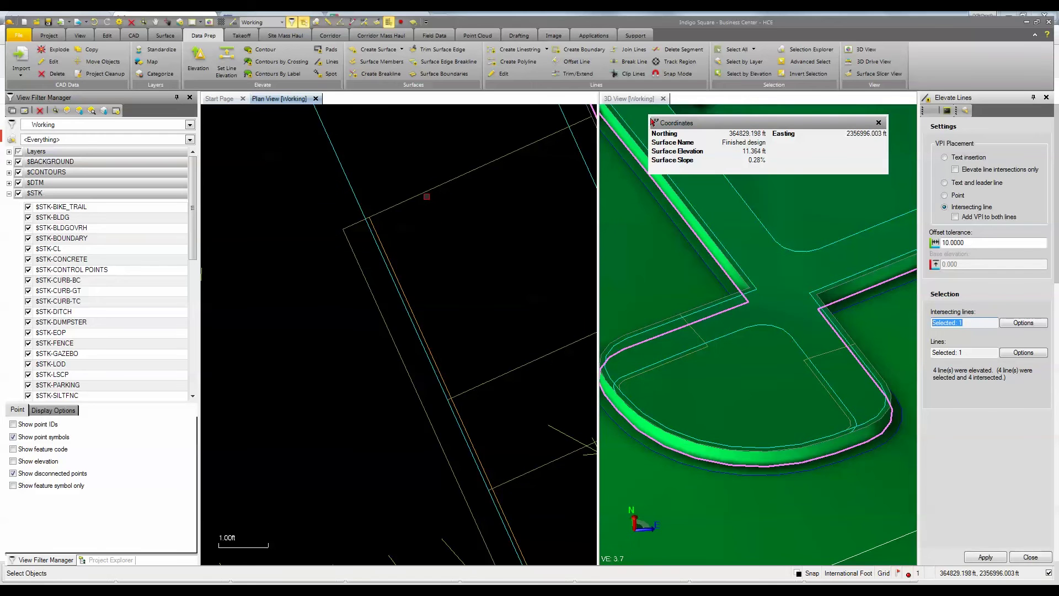
pyautogui.click(427, 201)
pyautogui.scroll(-3, 474, 314)
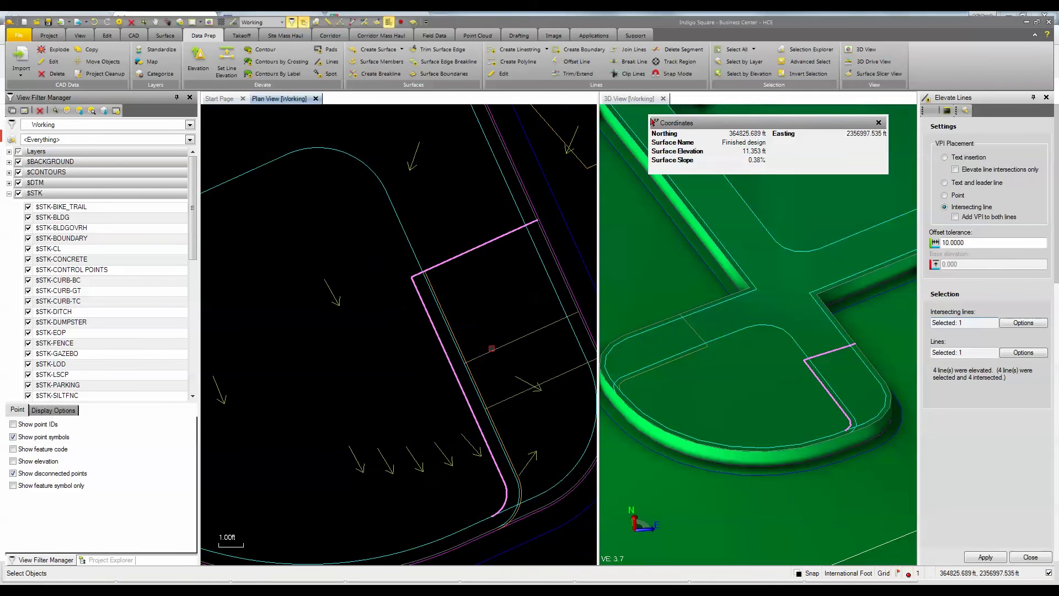
pyautogui.click(492, 348)
pyautogui.click(518, 396)
pyautogui.scroll(3, 511, 511)
pyautogui.click(516, 522)
pyautogui.scroll(-4, 386, 457)
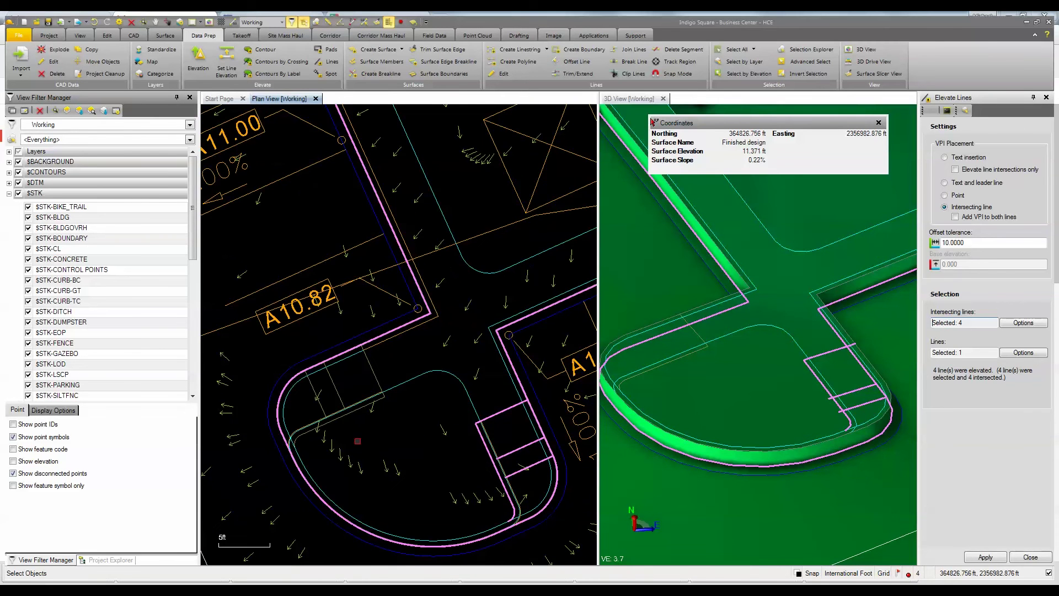
pyautogui.click(377, 374)
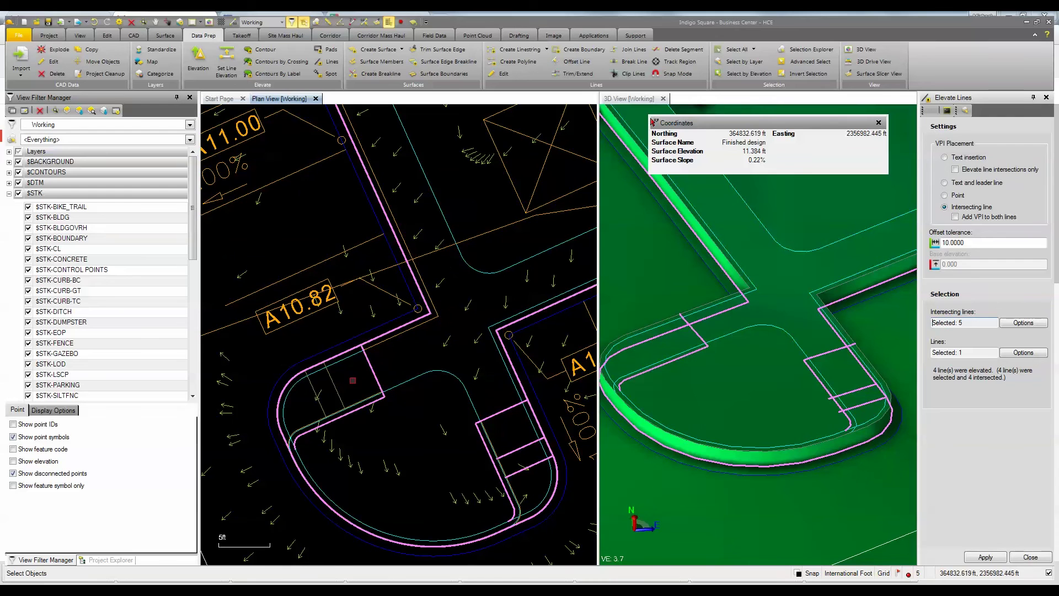
pyautogui.click(334, 381)
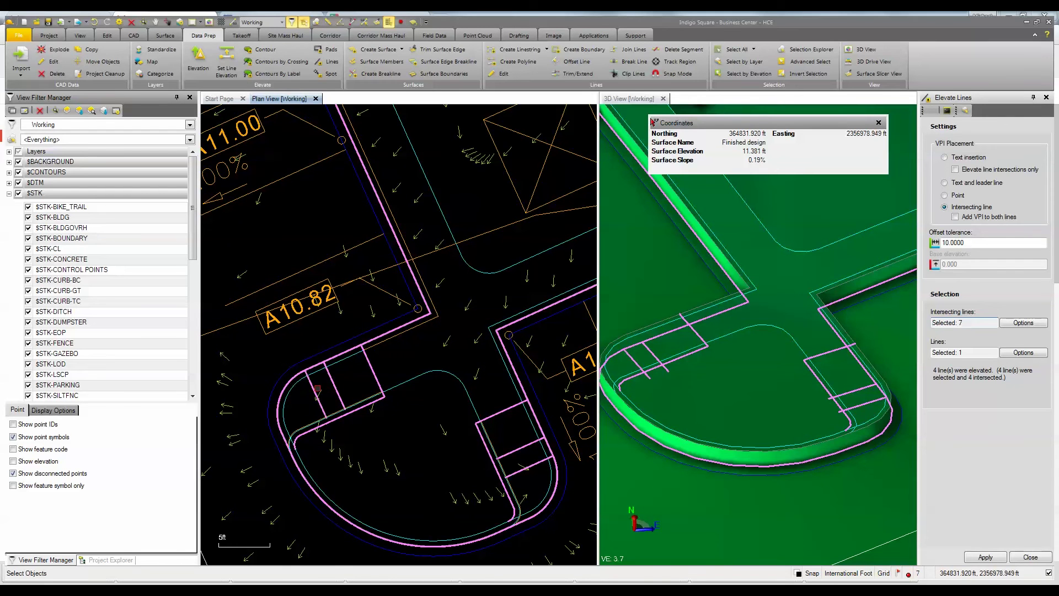
# - Pick the two island linestrings to elevate and apply
pyautogui.click(969, 353)
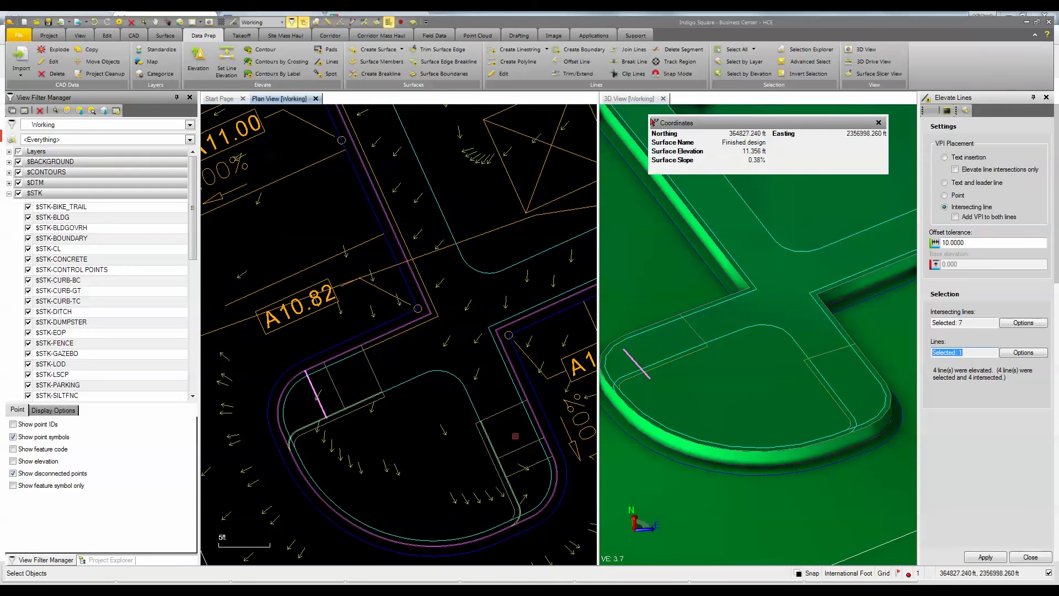
pyautogui.scroll(8, 401, 409)
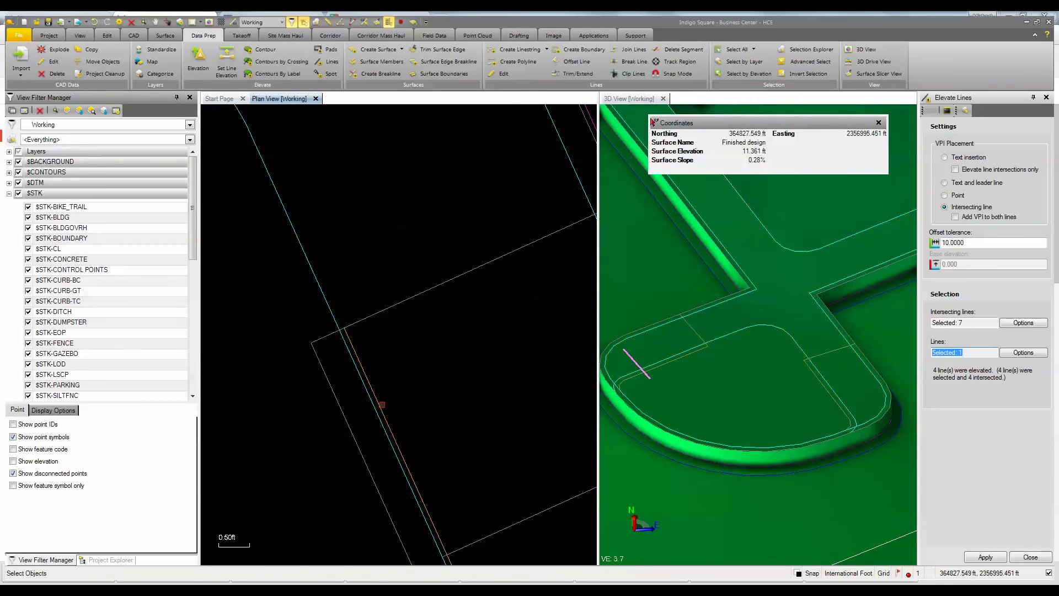
pyautogui.scroll(-5, 381, 405)
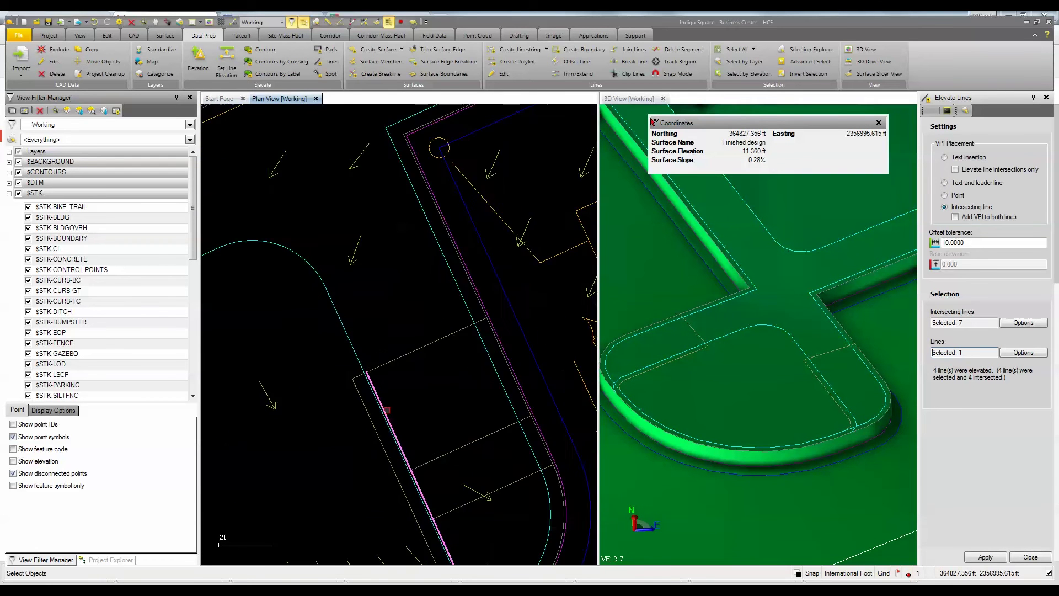
pyautogui.moveTo(302, 405); pyautogui.dragTo(469, 348, button='middle')
pyautogui.scroll(5, 338, 345)
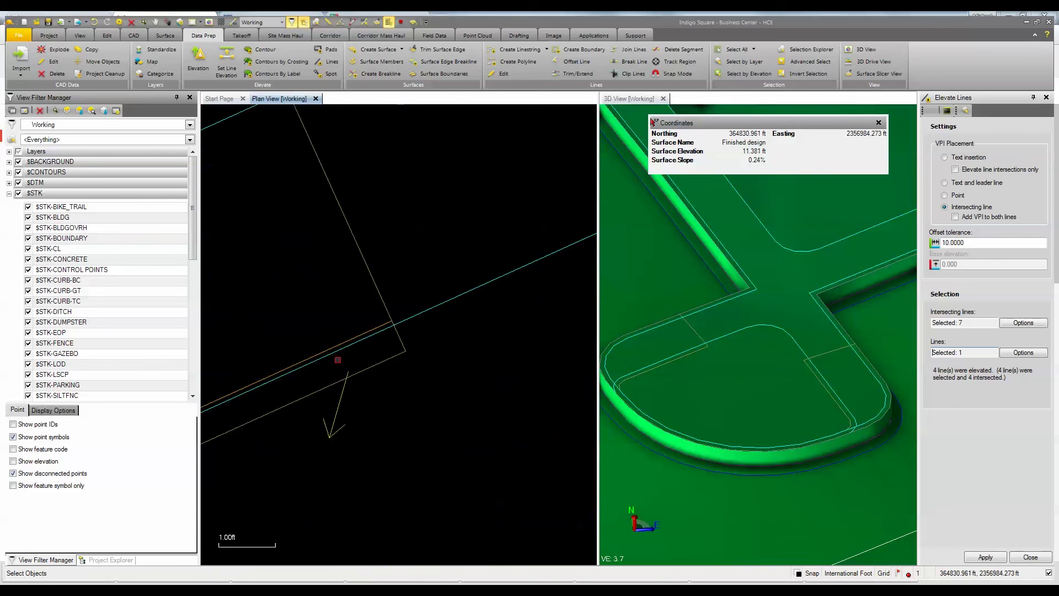
pyautogui.click(337, 343)
pyautogui.scroll(-6, 485, 436)
pyautogui.moveTo(484, 441); pyautogui.dragTo(434, 402, button='middle')
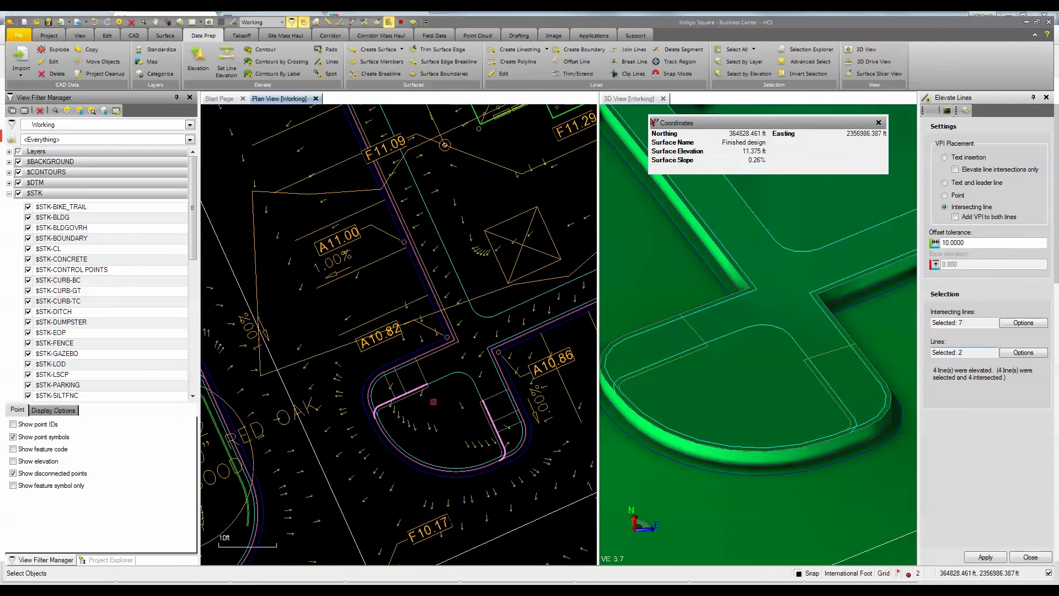
pyautogui.click(986, 556)
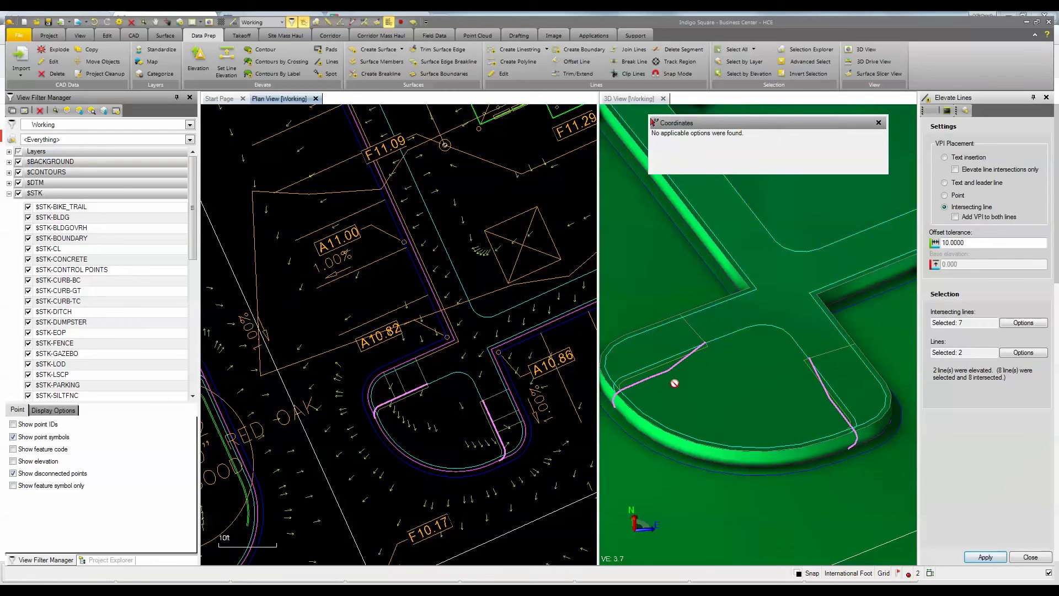